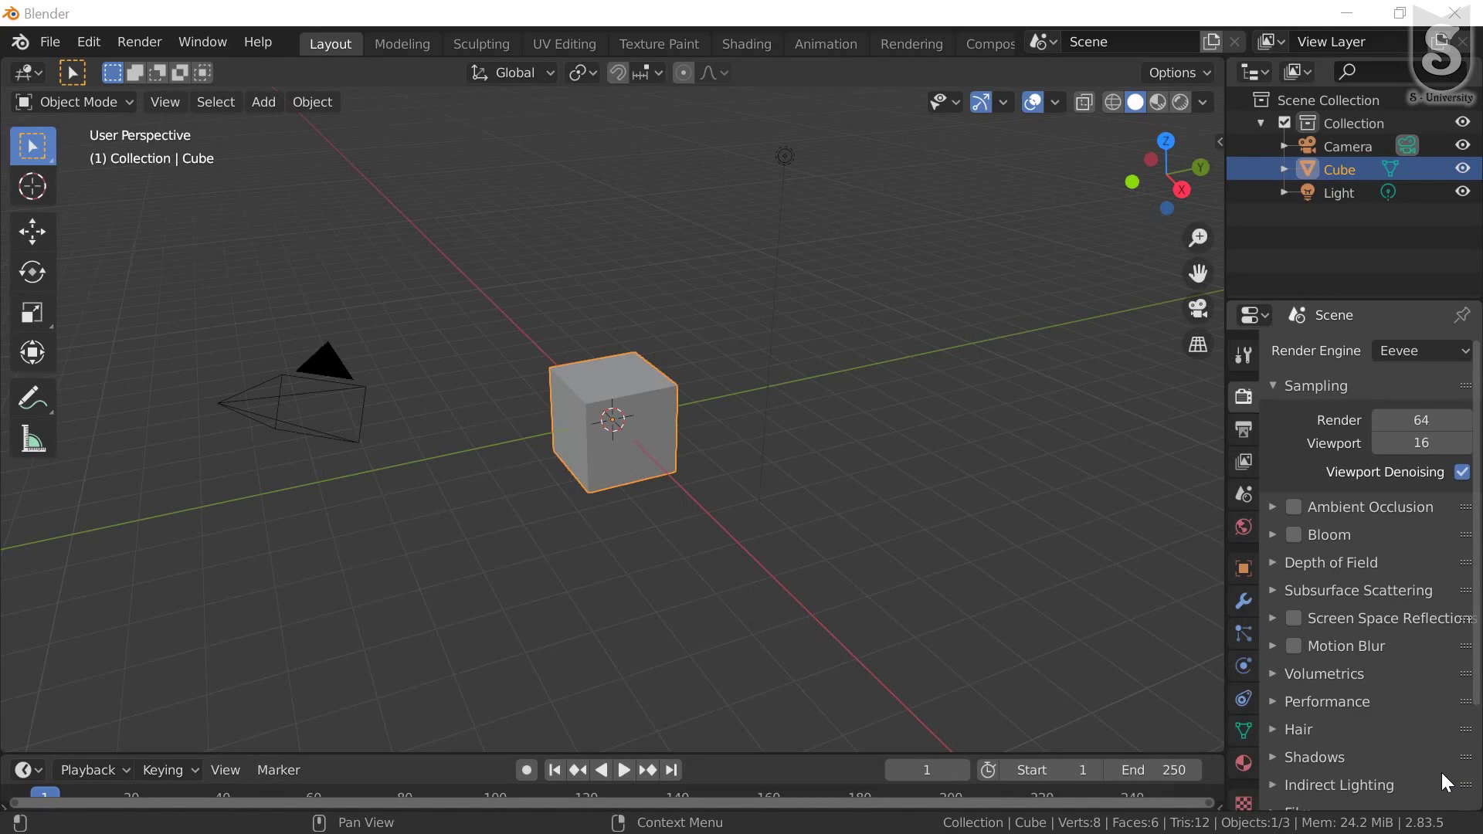
# Switch the render engine to Cycles.
pyautogui.click(1408, 352)
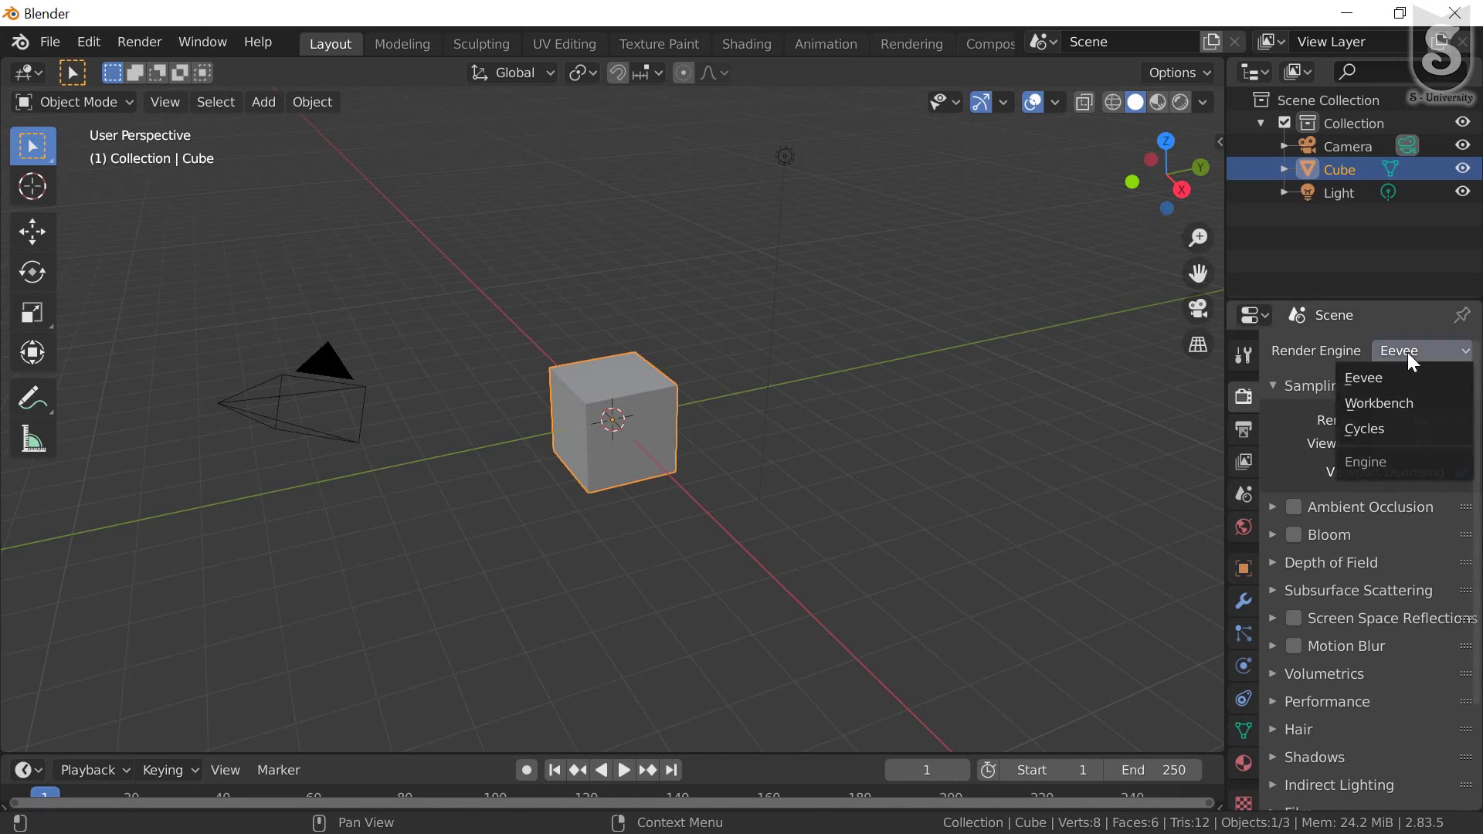
pyautogui.click(1372, 426)
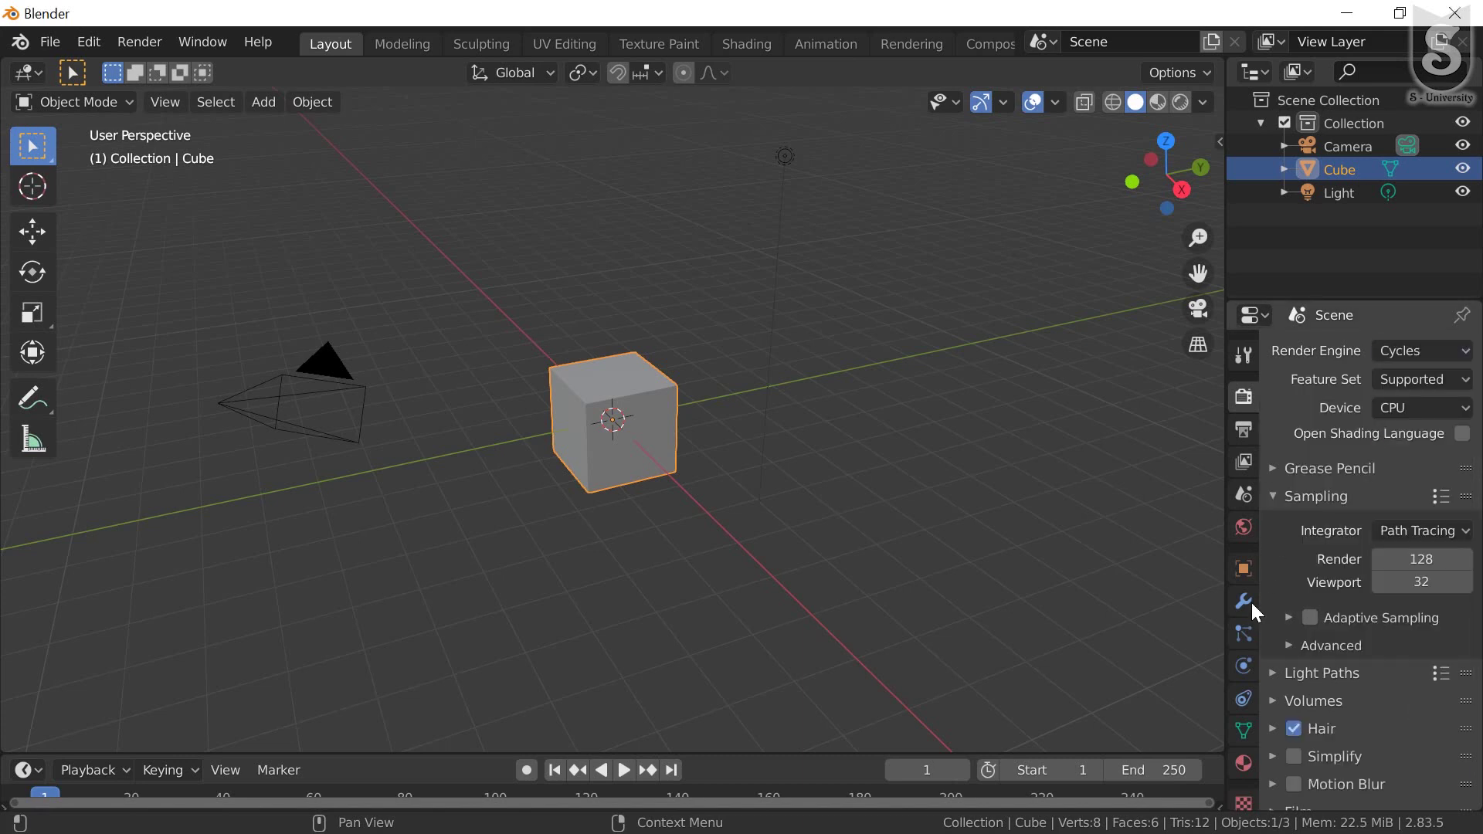
pyautogui.click(1244, 462)
# Look over the view layer passes and widen the Properties editor.
pyautogui.scroll(-10, 1317, 648)
pyautogui.scroll(-2, 1337, 672)
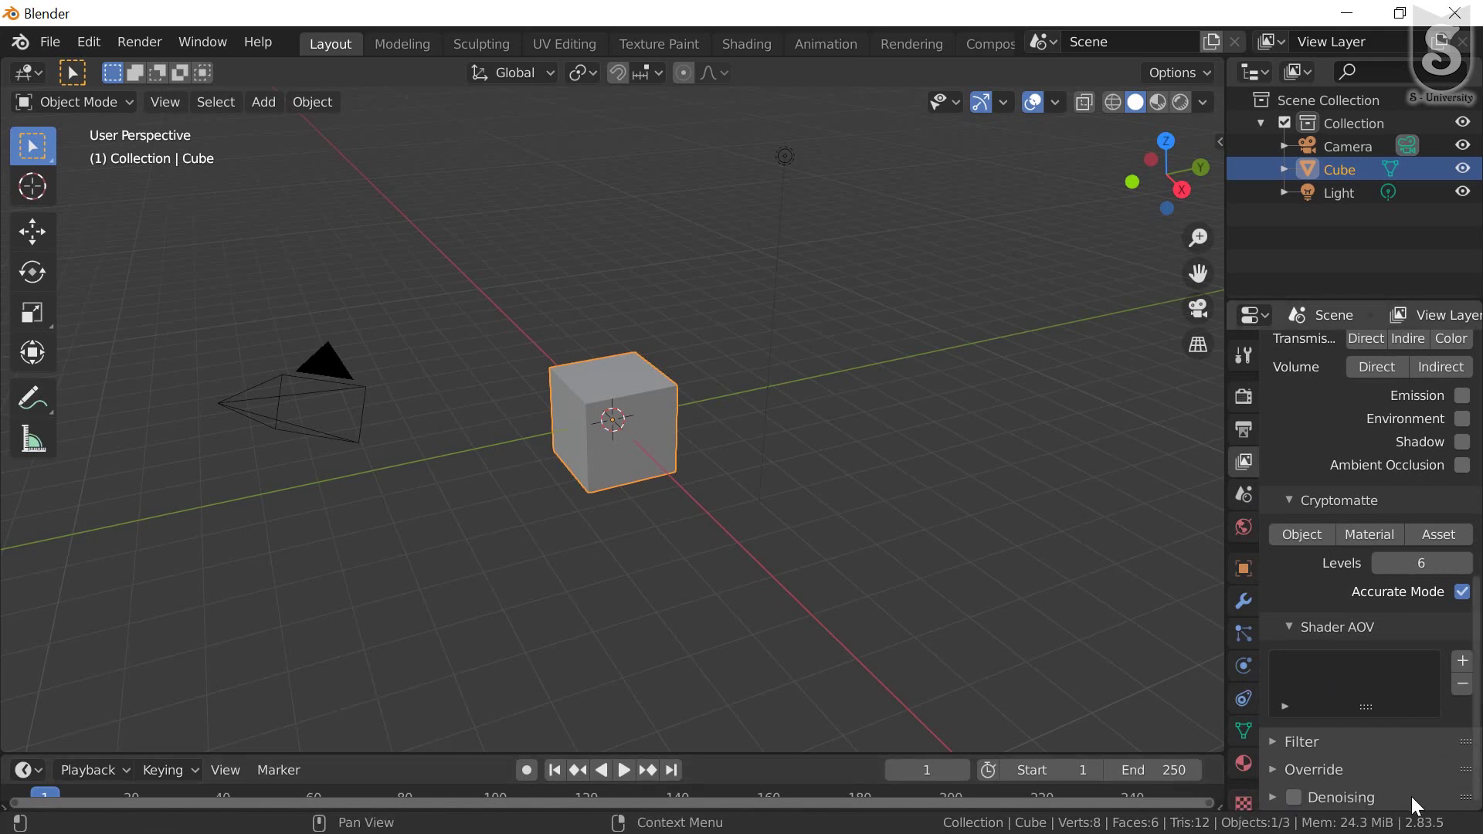
pyautogui.scroll(5, 1355, 550)
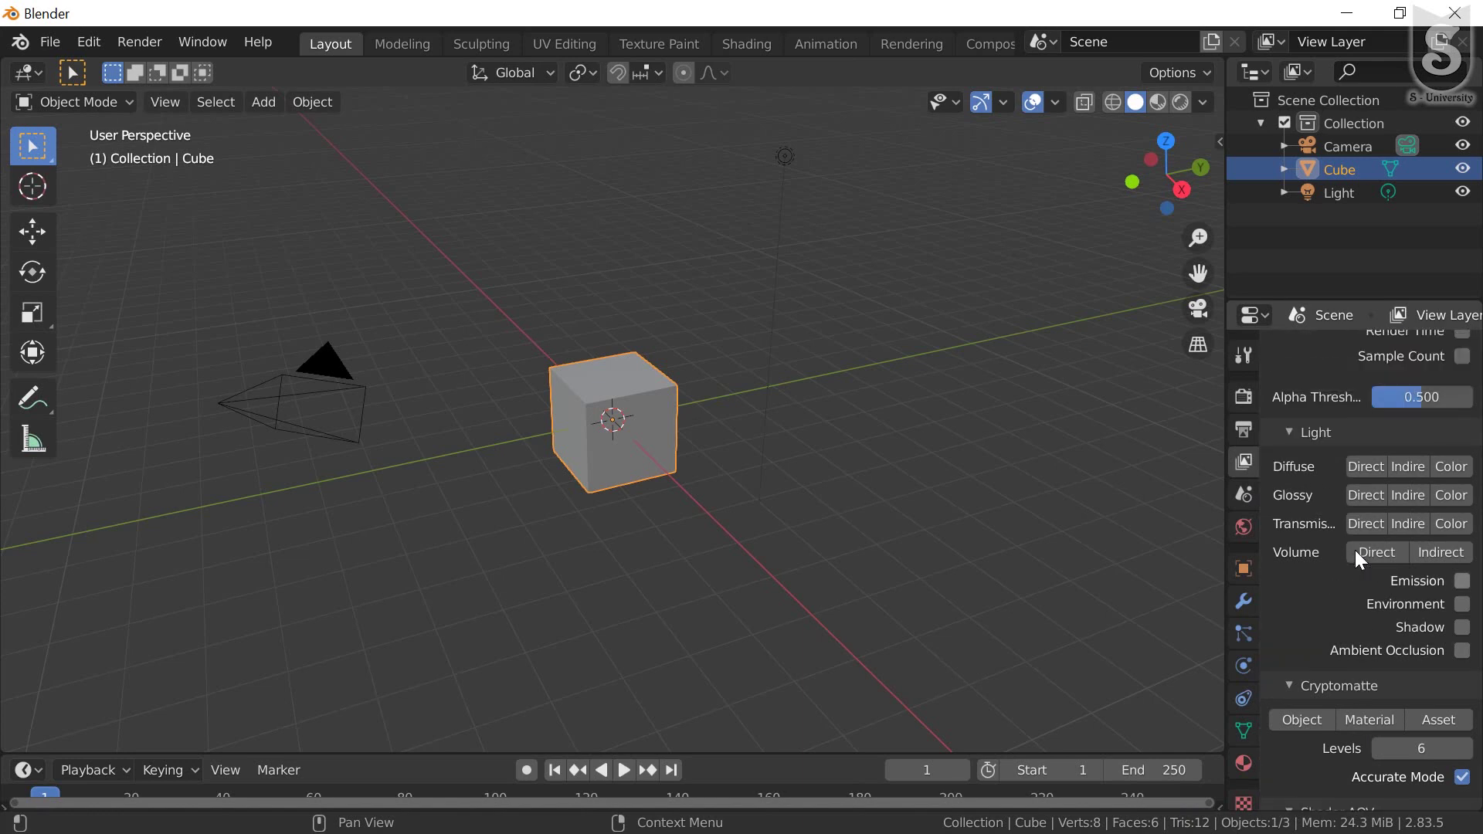
pyautogui.scroll(8, 1355, 550)
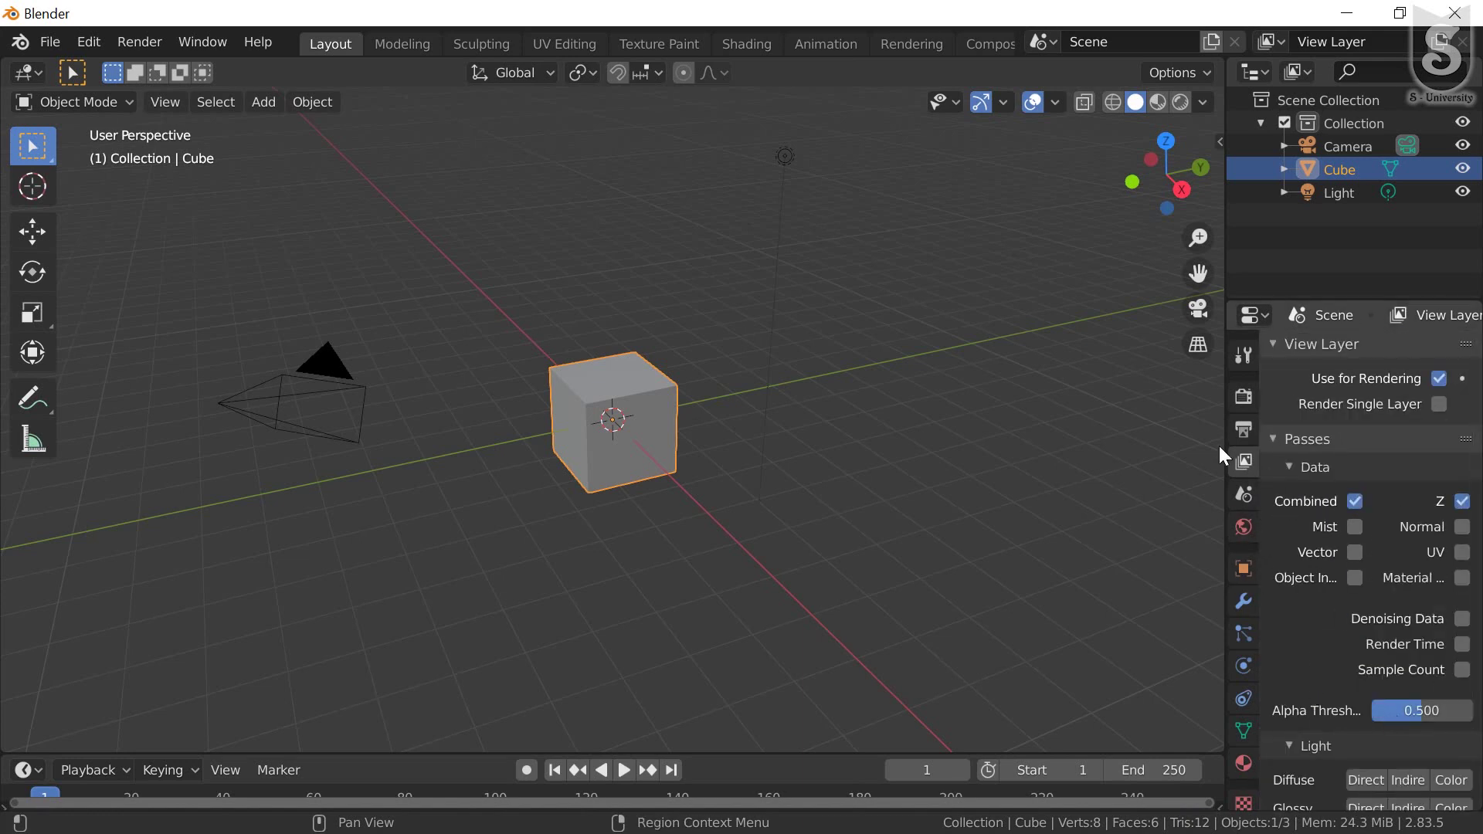
pyautogui.scroll(-2, 1313, 598)
pyautogui.scroll(1, 1267, 583)
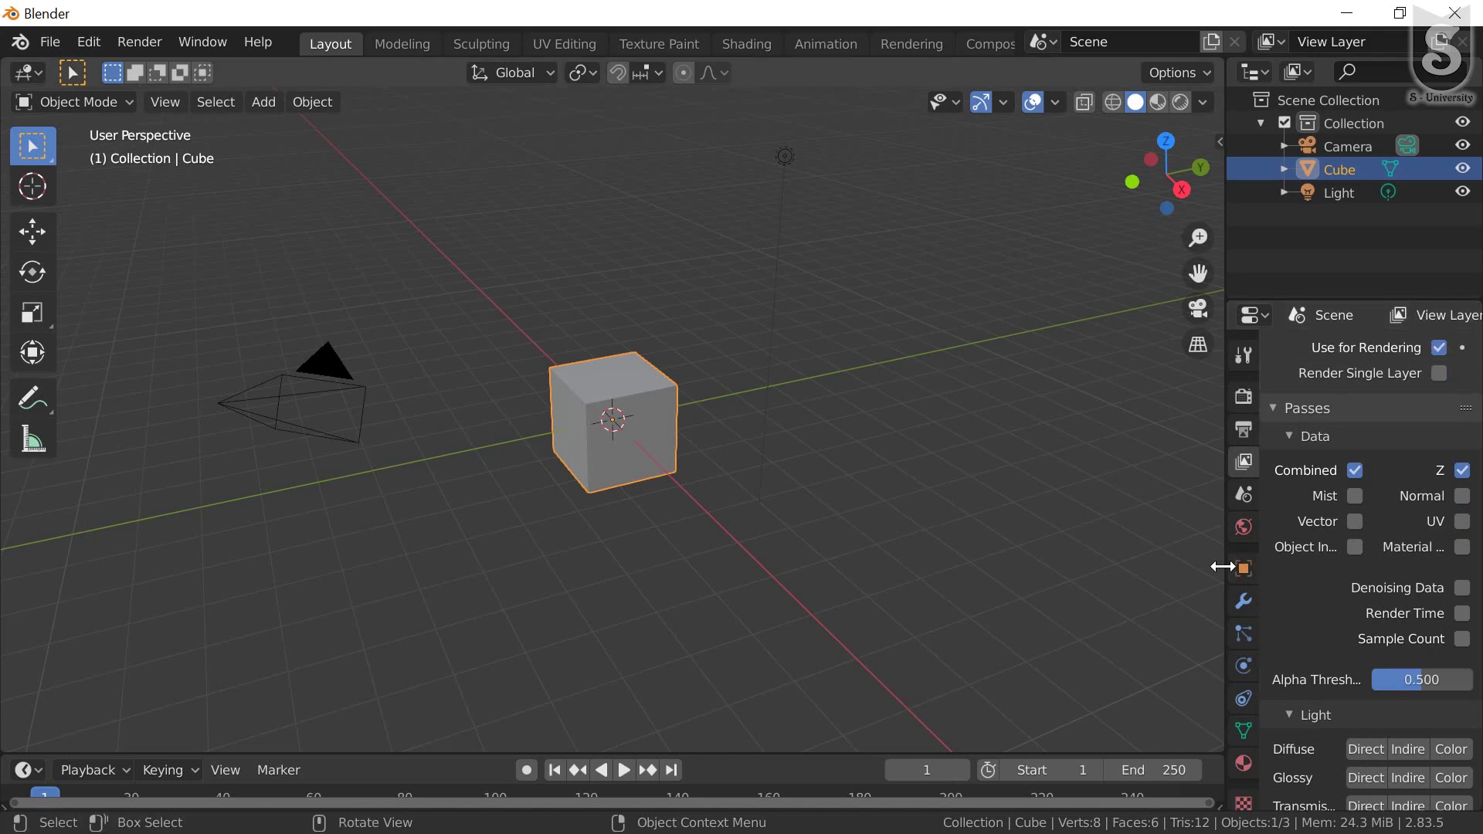
pyautogui.moveTo(1225, 563)
pyautogui.mouseDown()
pyautogui.moveTo(1119, 563)
pyautogui.moveTo(1135, 563)
pyautogui.mouseUp()
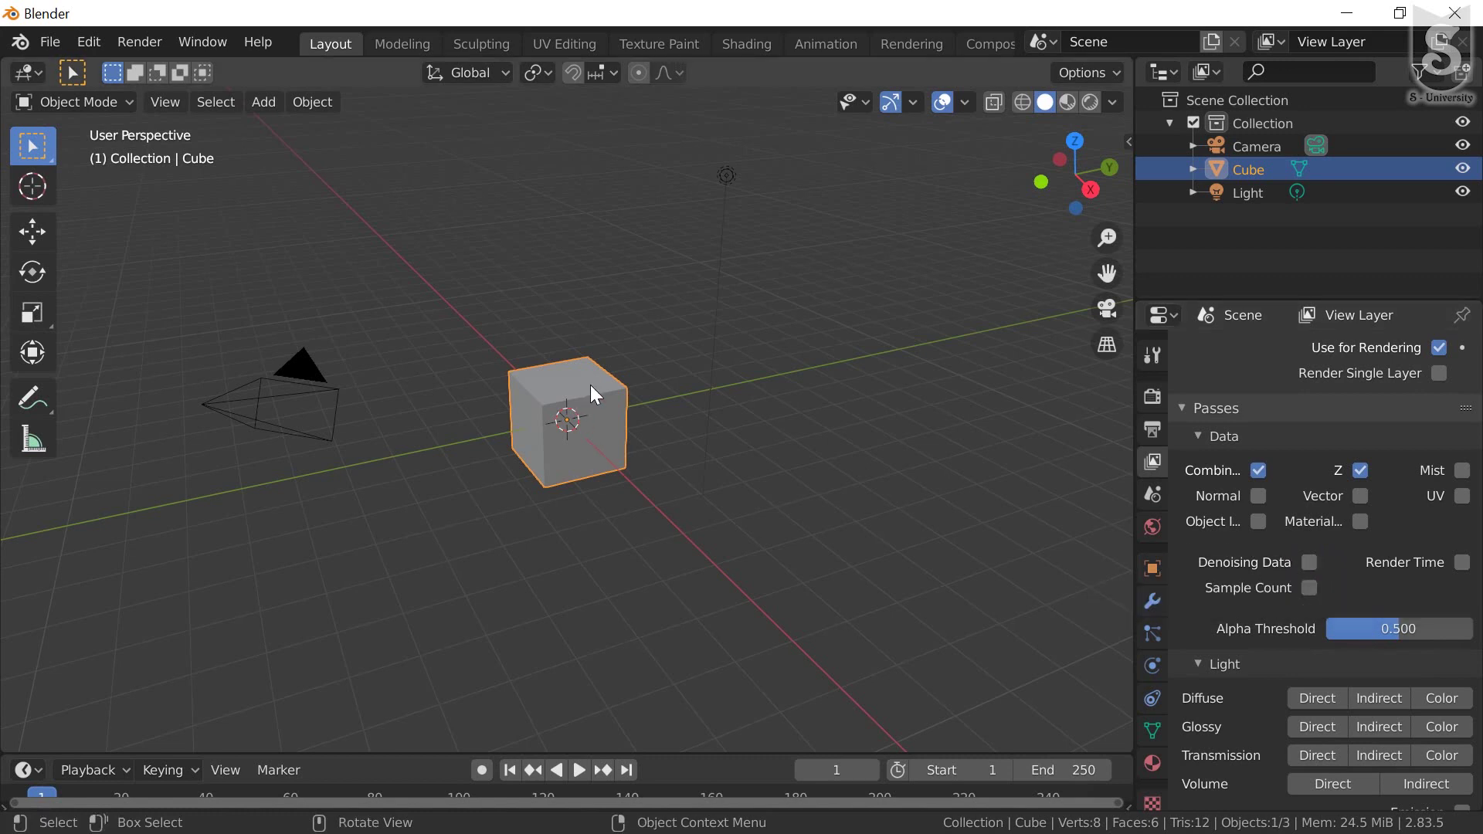
# Delete the default cube and add a ground plane scaled up about 5.4 times.
pyautogui.press('Delete')
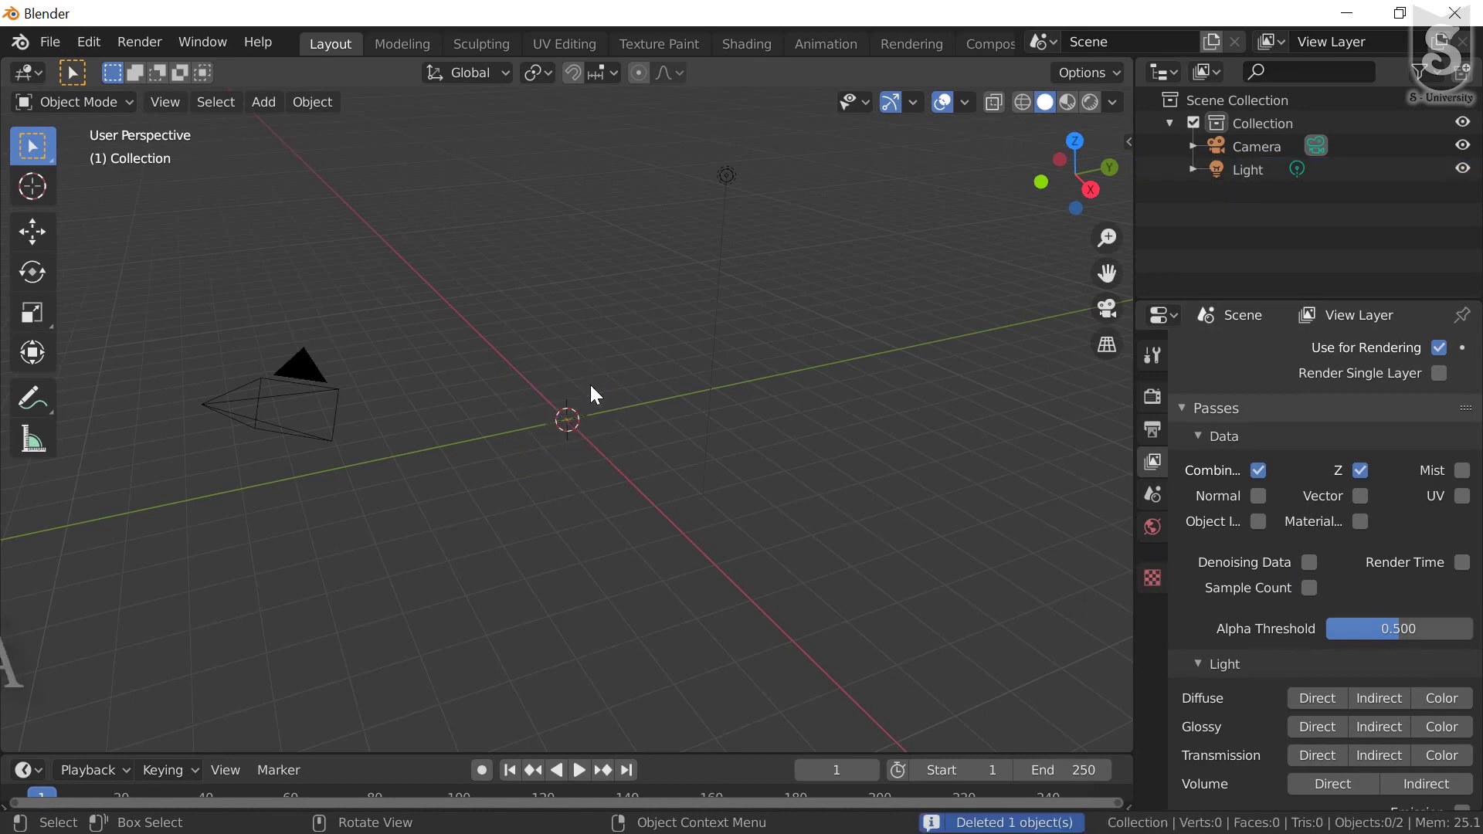
pyautogui.hotkey('shift', 'a')
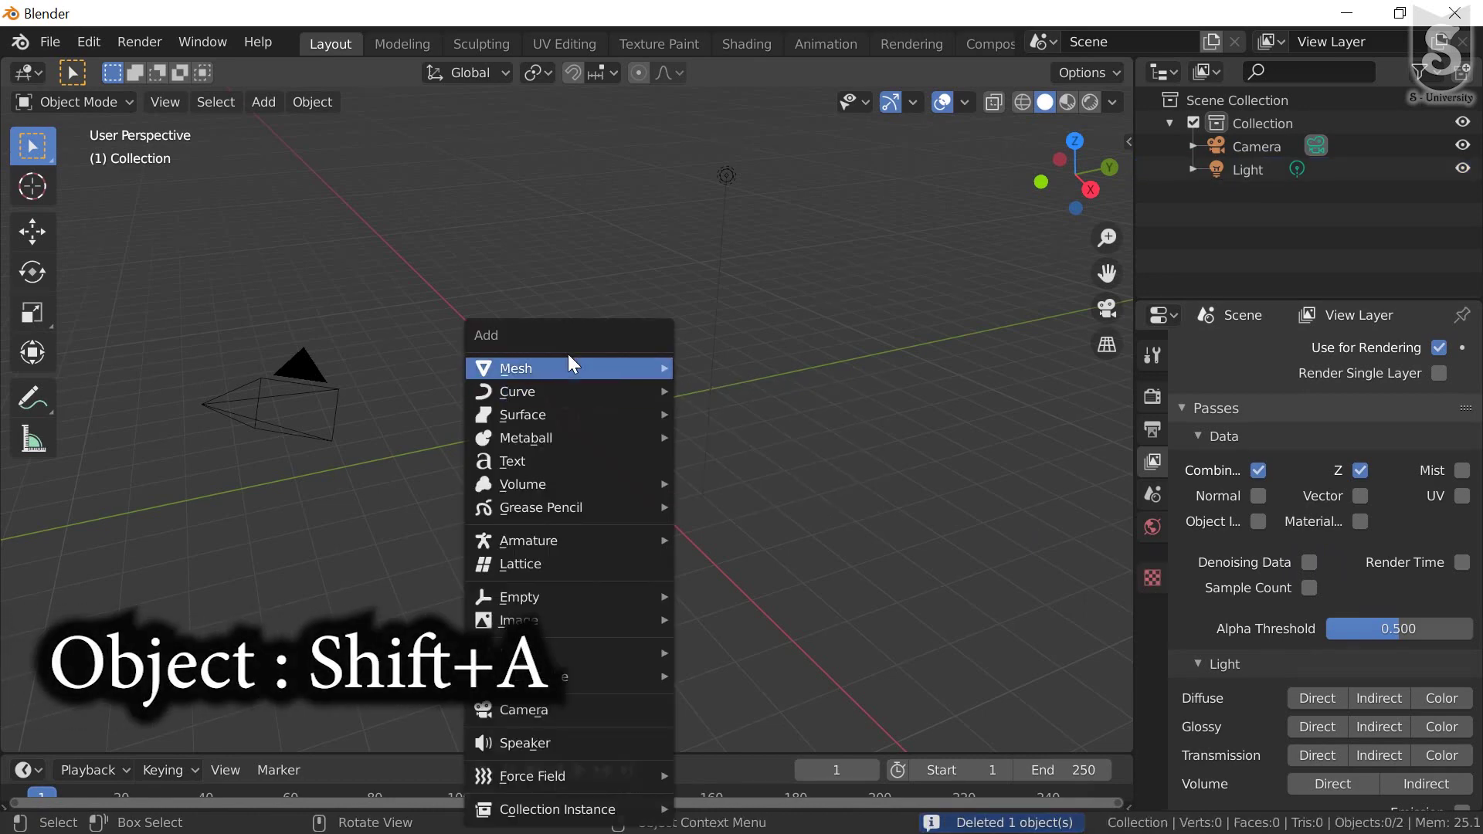
pyautogui.click(719, 368)
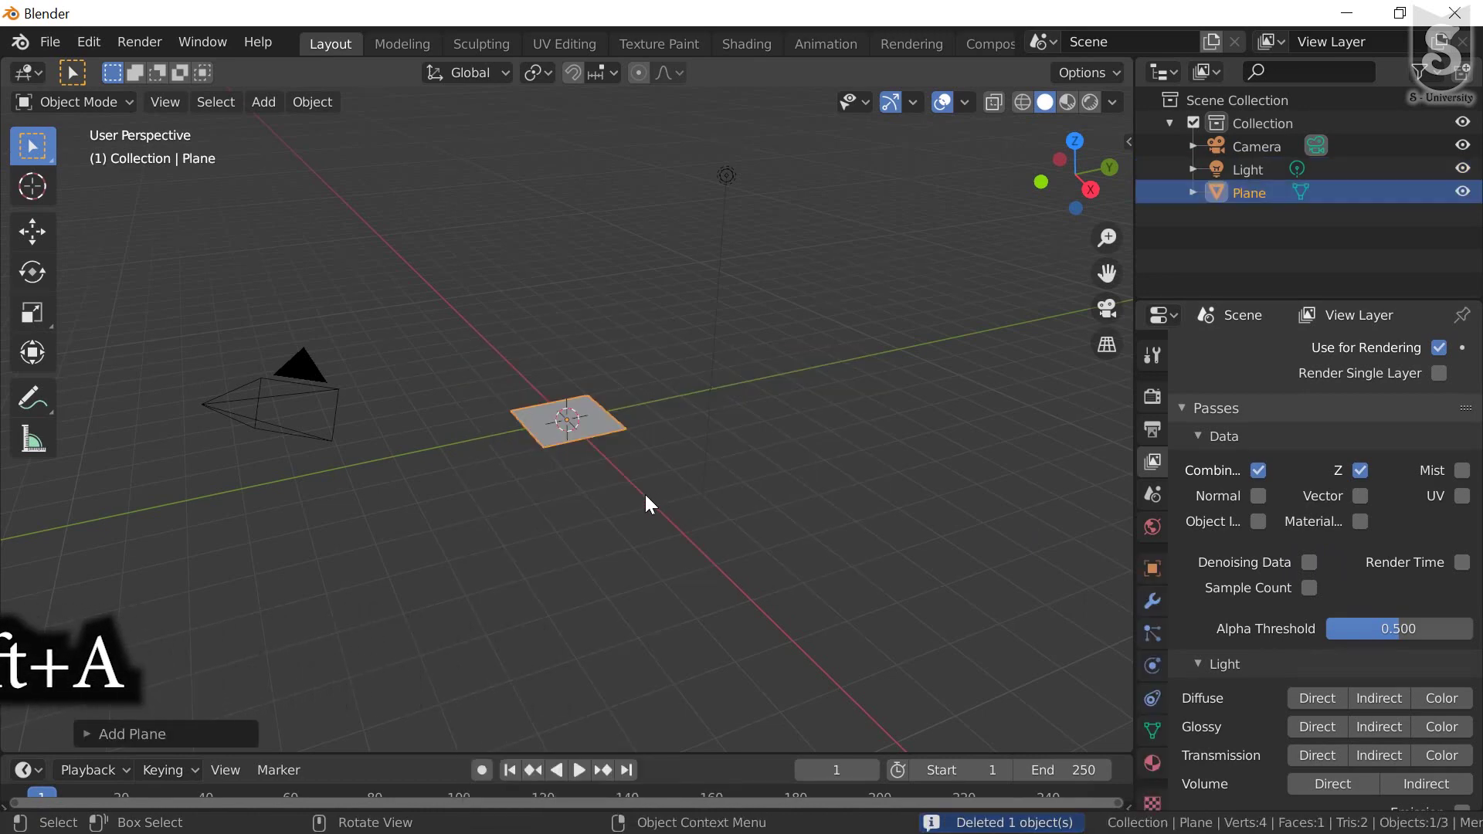
pyautogui.press('s')
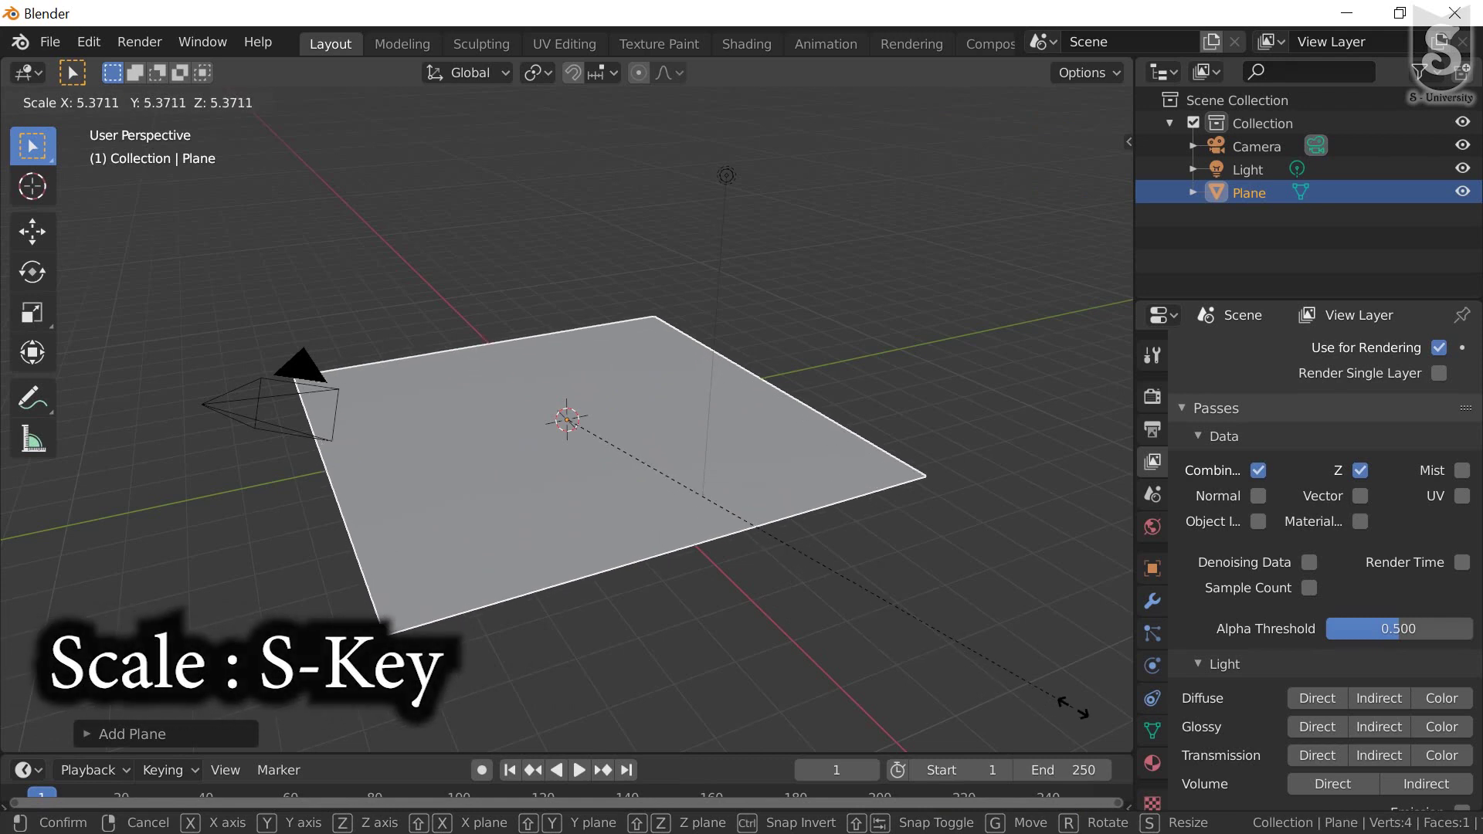
pyautogui.click(1066, 707)
pyautogui.moveTo(617, 487); pyautogui.dragTo(604, 466, button='middle')
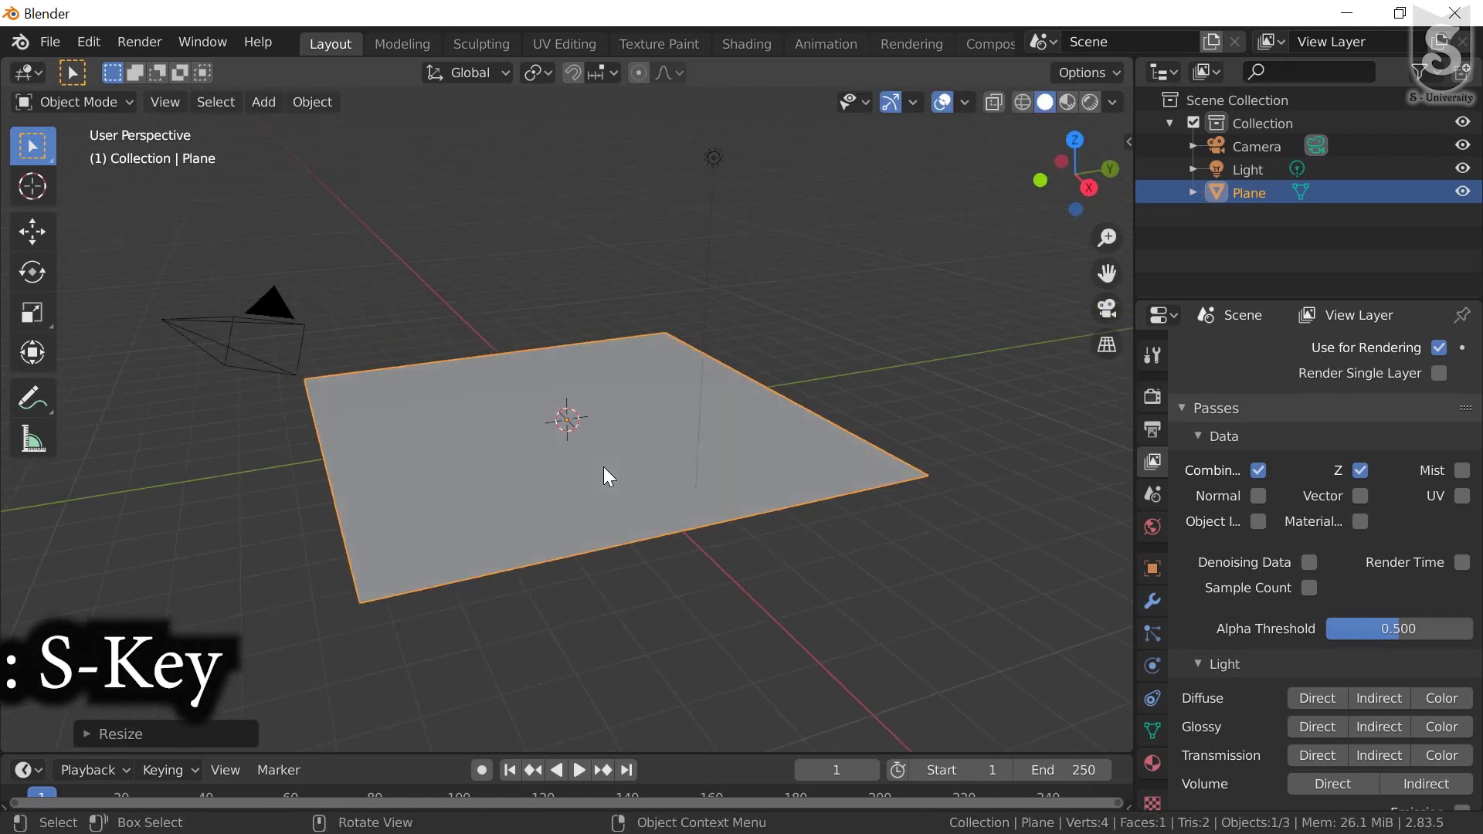
# Add a Suzanne monkey head and raise it slightly above the plane's centre.
pyautogui.hotkey('shift', 'a')
pyautogui.moveTo(580, 368)
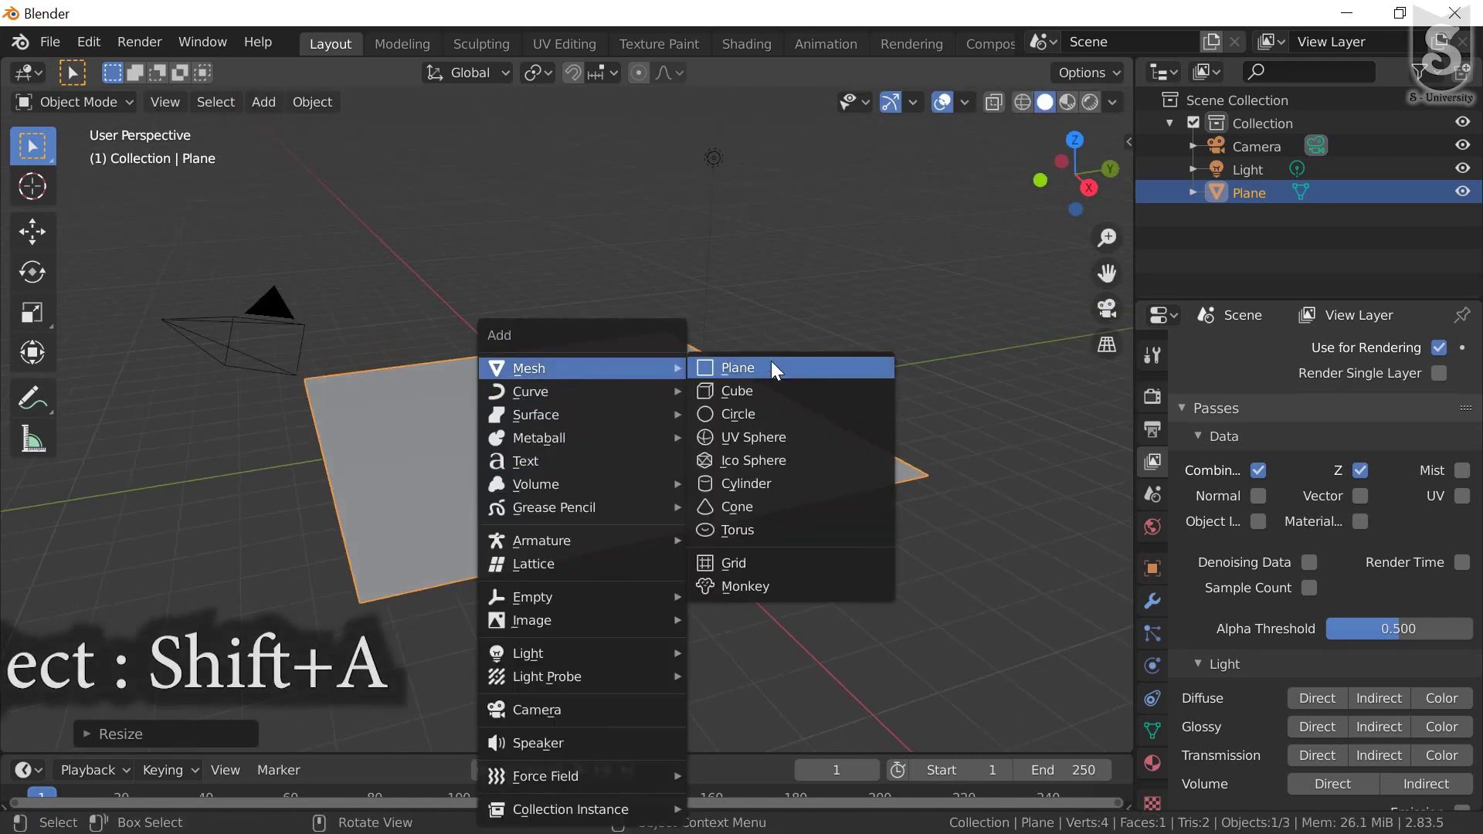
pyautogui.click(745, 585)
pyautogui.moveTo(695, 564)
pyautogui.mouseDown(button='middle')
pyautogui.moveTo(431, 503)
pyautogui.moveTo(526, 484)
pyautogui.moveTo(546, 507)
pyautogui.moveTo(558, 466)
pyautogui.mouseUp(button='middle')
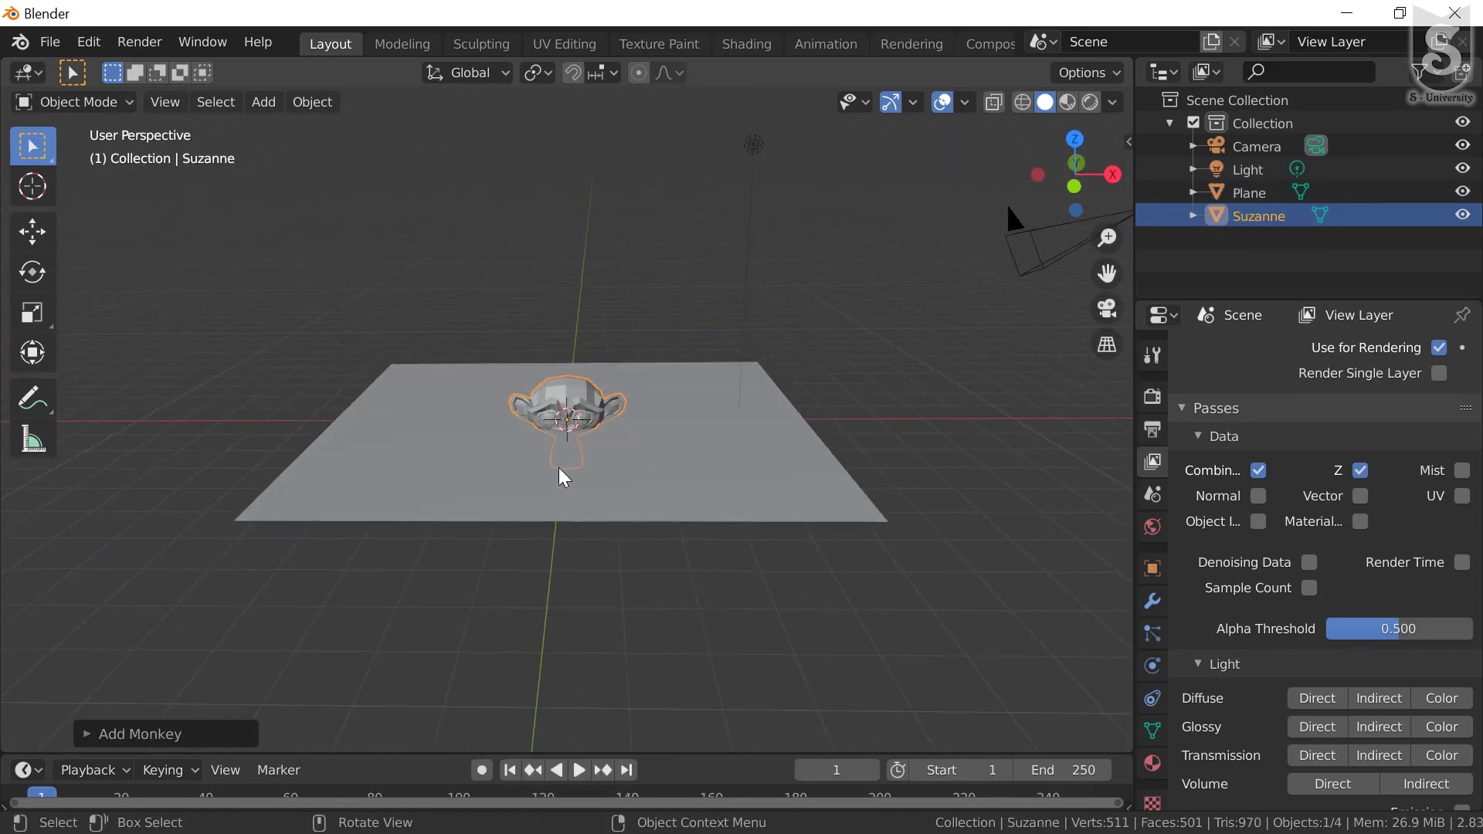
pyautogui.press('g')
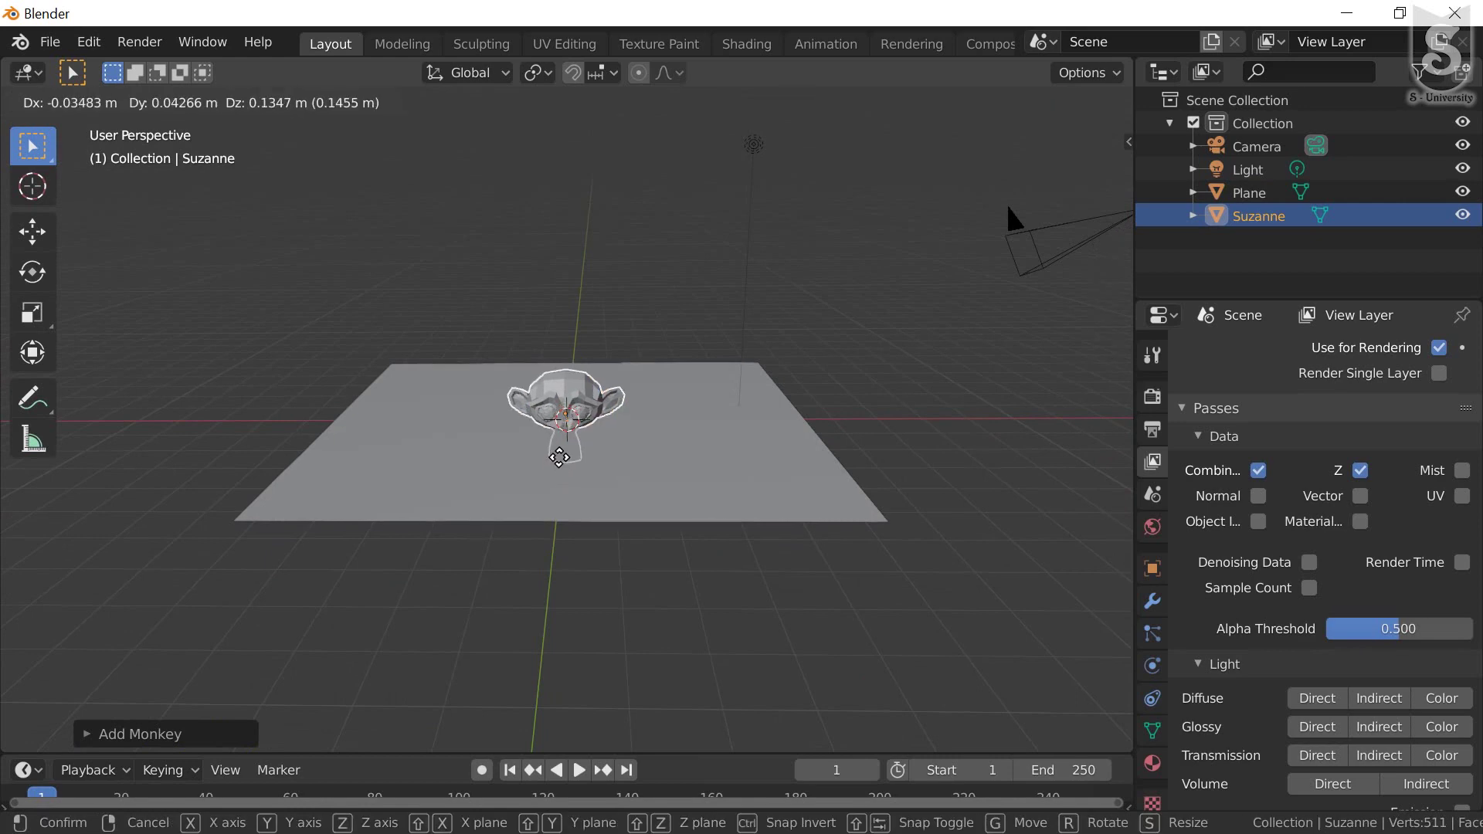
pyautogui.click(556, 431)
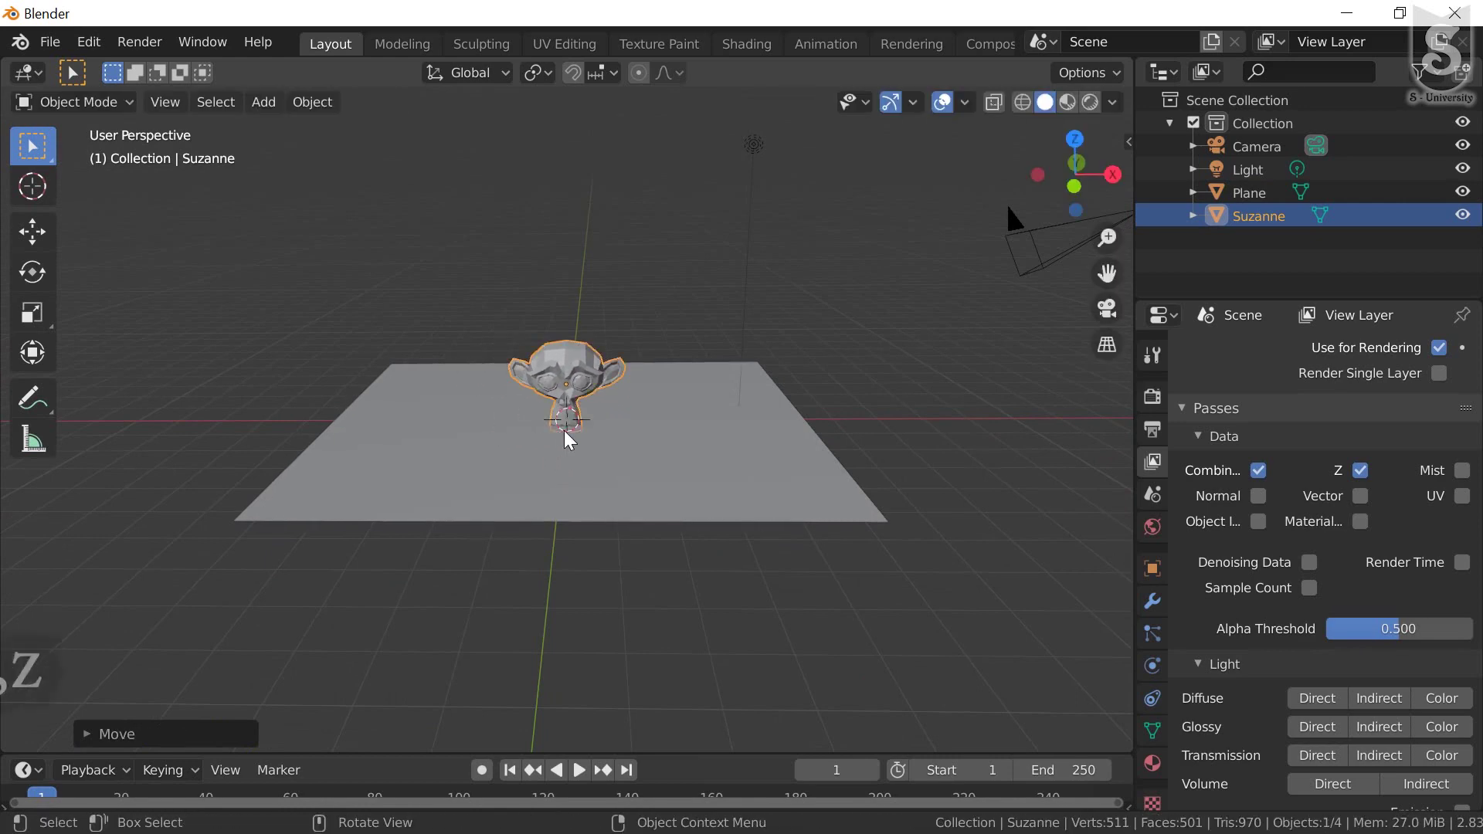
# Trackball-rotate Suzanne to a new tilt on the plane.
pyautogui.press('r')
pyautogui.press('r')
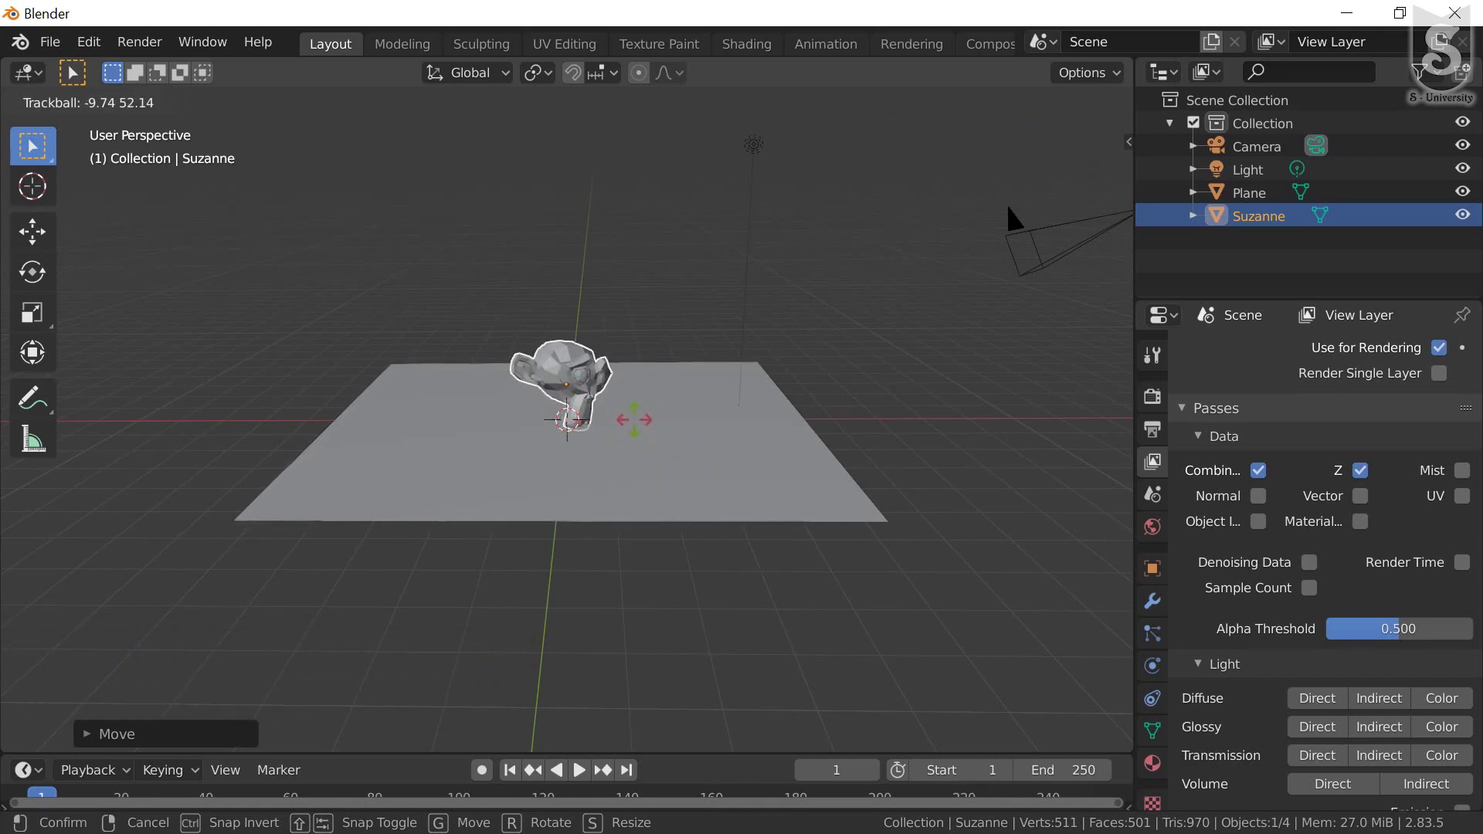
pyautogui.click(577, 436)
pyautogui.moveTo(576, 436)
pyautogui.mouseDown(button='middle')
pyautogui.moveTo(521, 423)
pyautogui.moveTo(612, 472)
pyautogui.moveTo(645, 430)
pyautogui.moveTo(636, 400)
pyautogui.moveTo(502, 446)
pyautogui.moveTo(582, 453)
pyautogui.moveTo(569, 447)
pyautogui.mouseUp(button='middle')
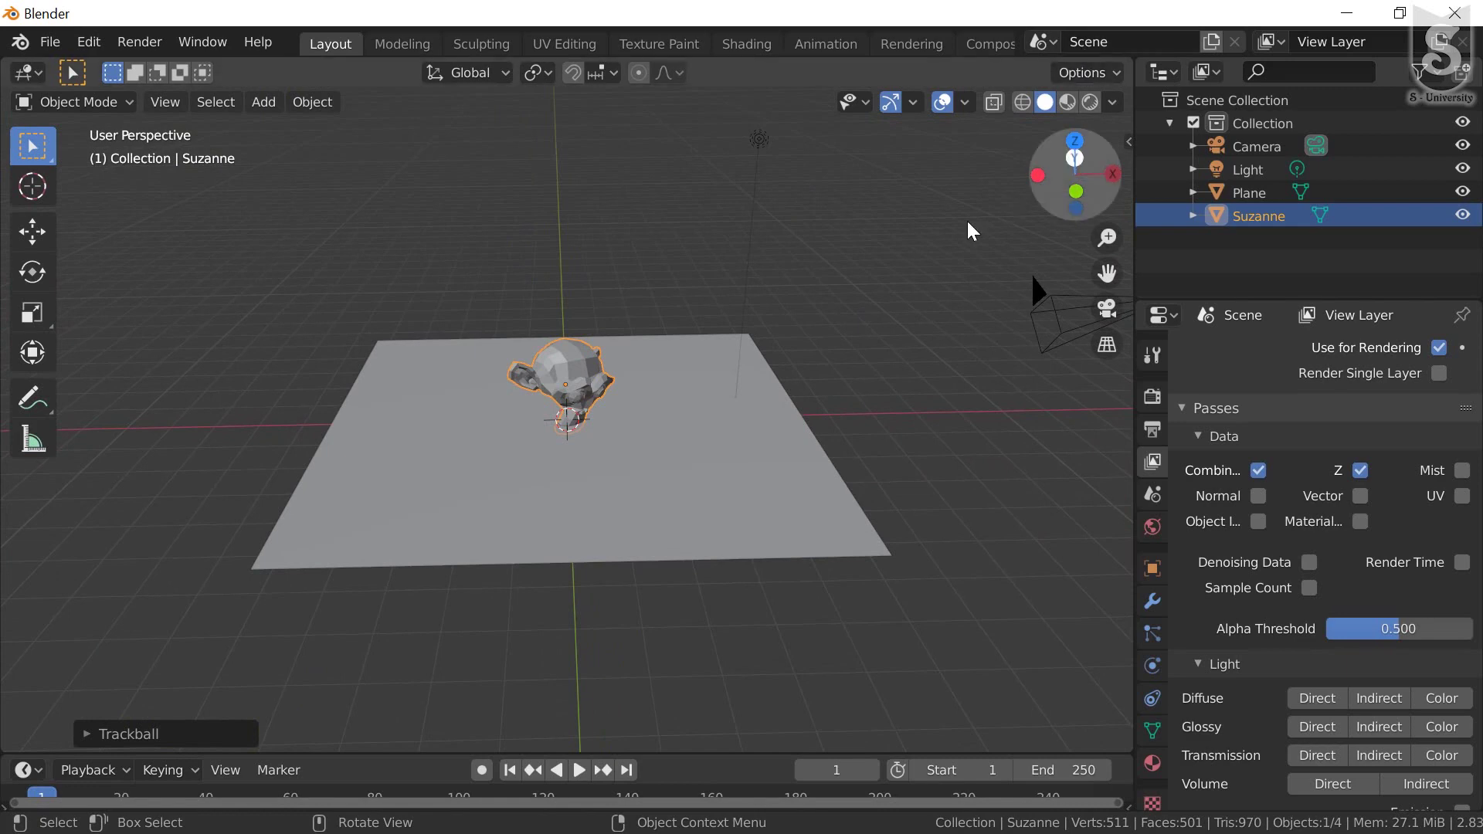
# Preview the noisy Cycles render in Rendered shading, then return to Solid shading.
pyautogui.press('z')
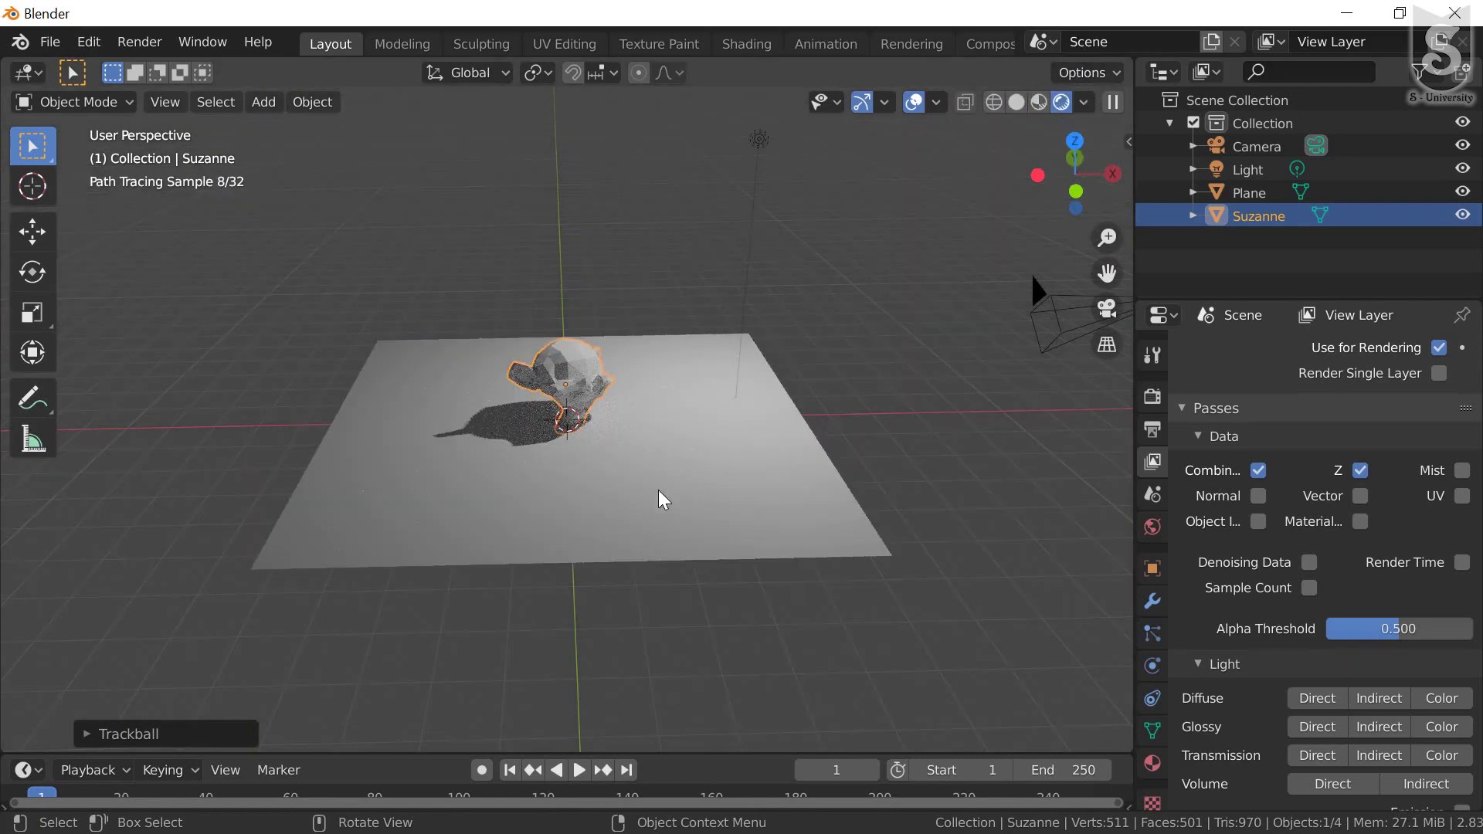
pyautogui.scroll(2, 606, 468)
pyautogui.scroll(2, 611, 473)
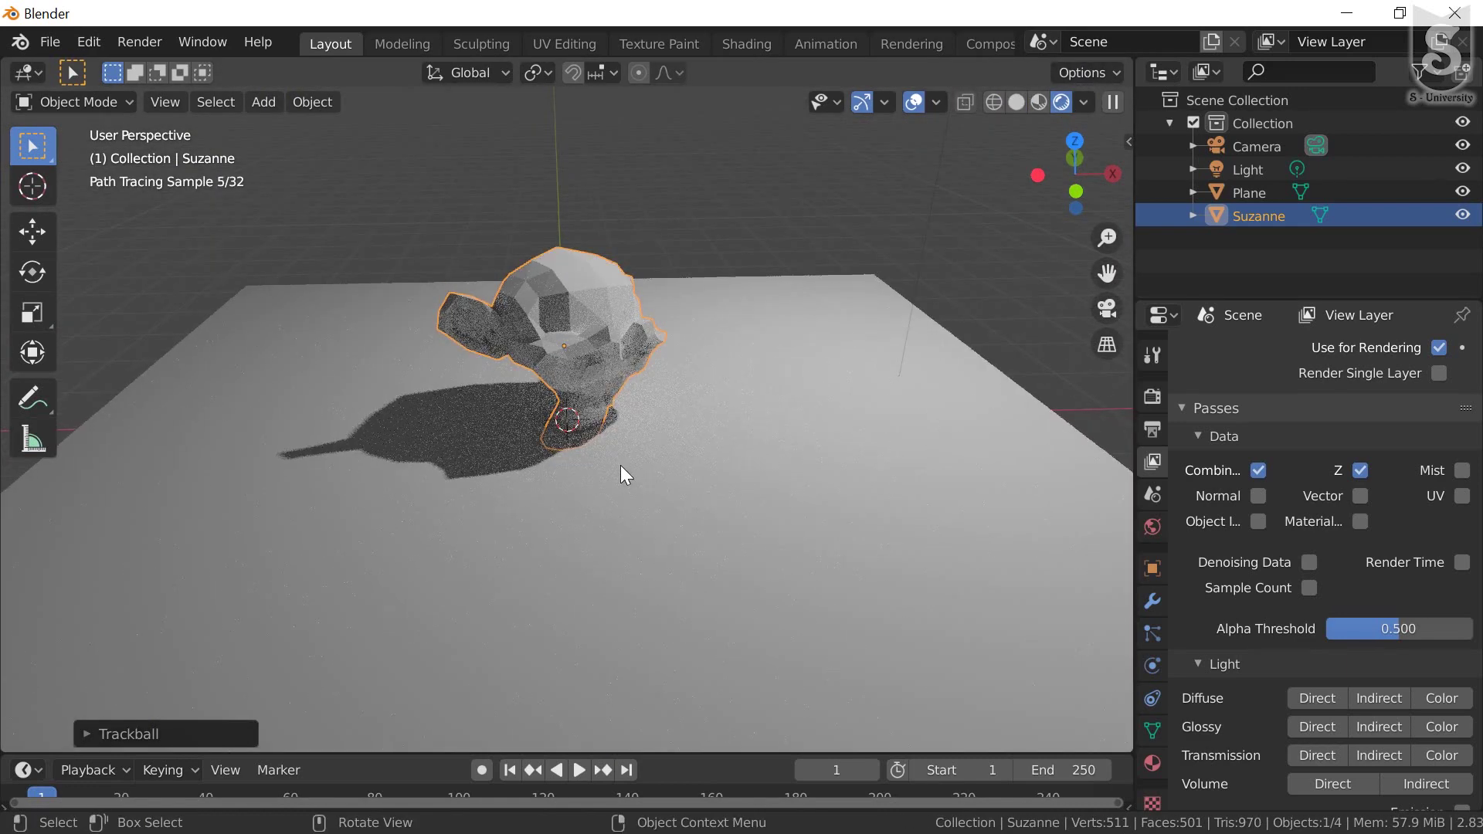
pyautogui.scroll(-3, 620, 465)
pyautogui.scroll(3, 633, 464)
pyautogui.scroll(-3, 669, 467)
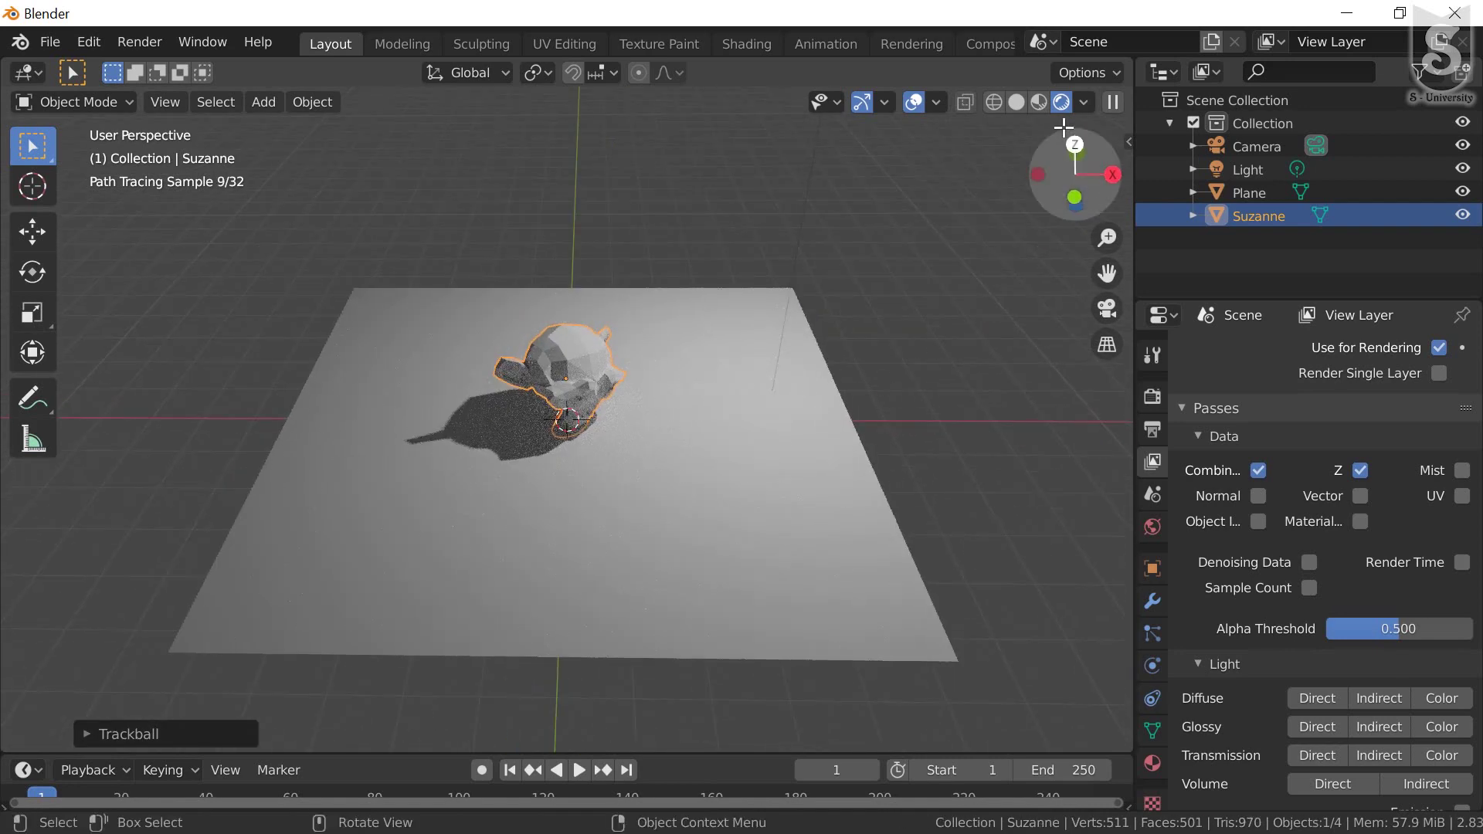
pyautogui.click(1017, 102)
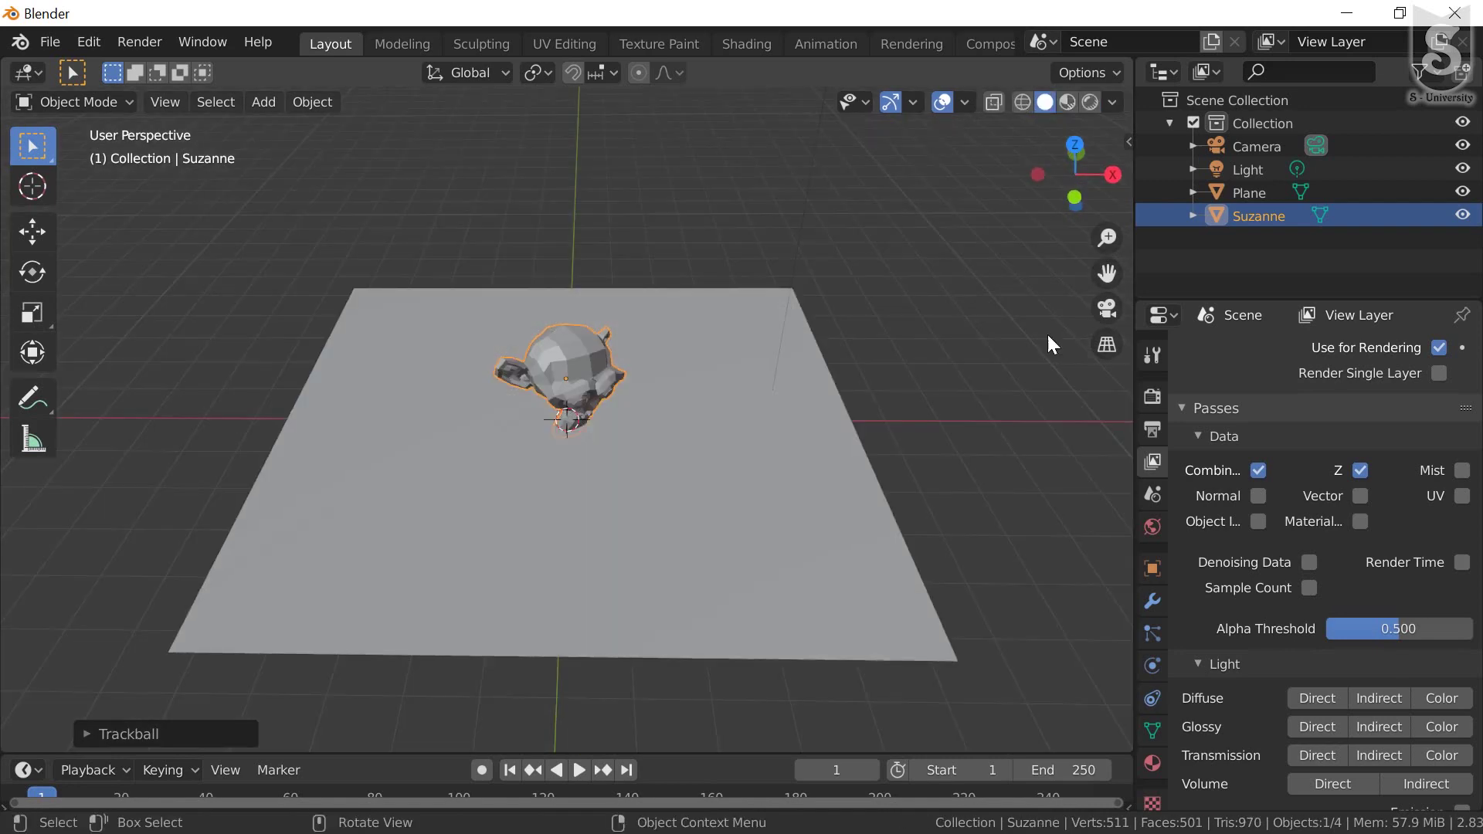
# Lower the Cycles final render samples from 128 to 32.
pyautogui.click(1153, 397)
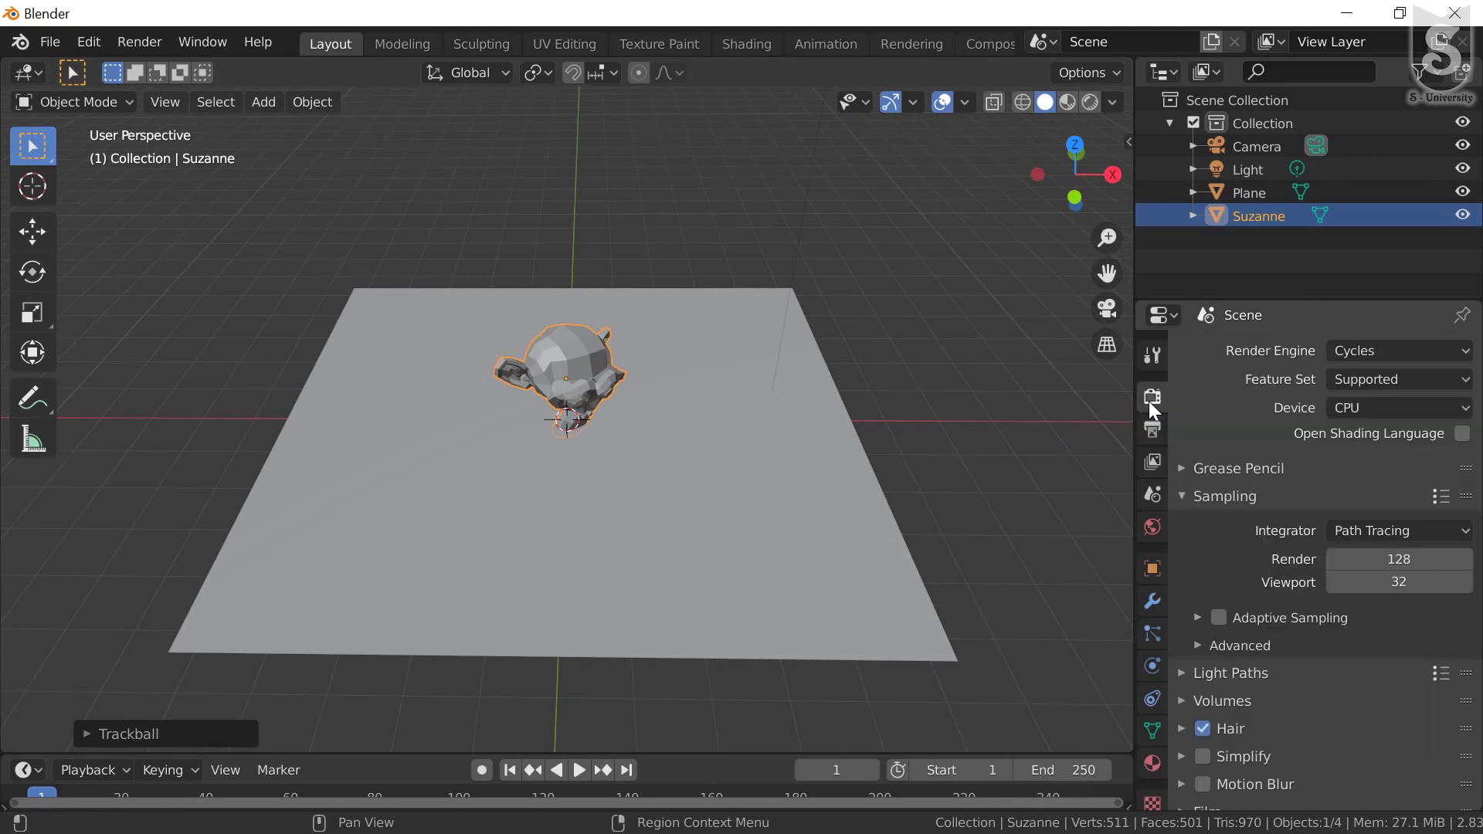
pyautogui.click(1410, 560)
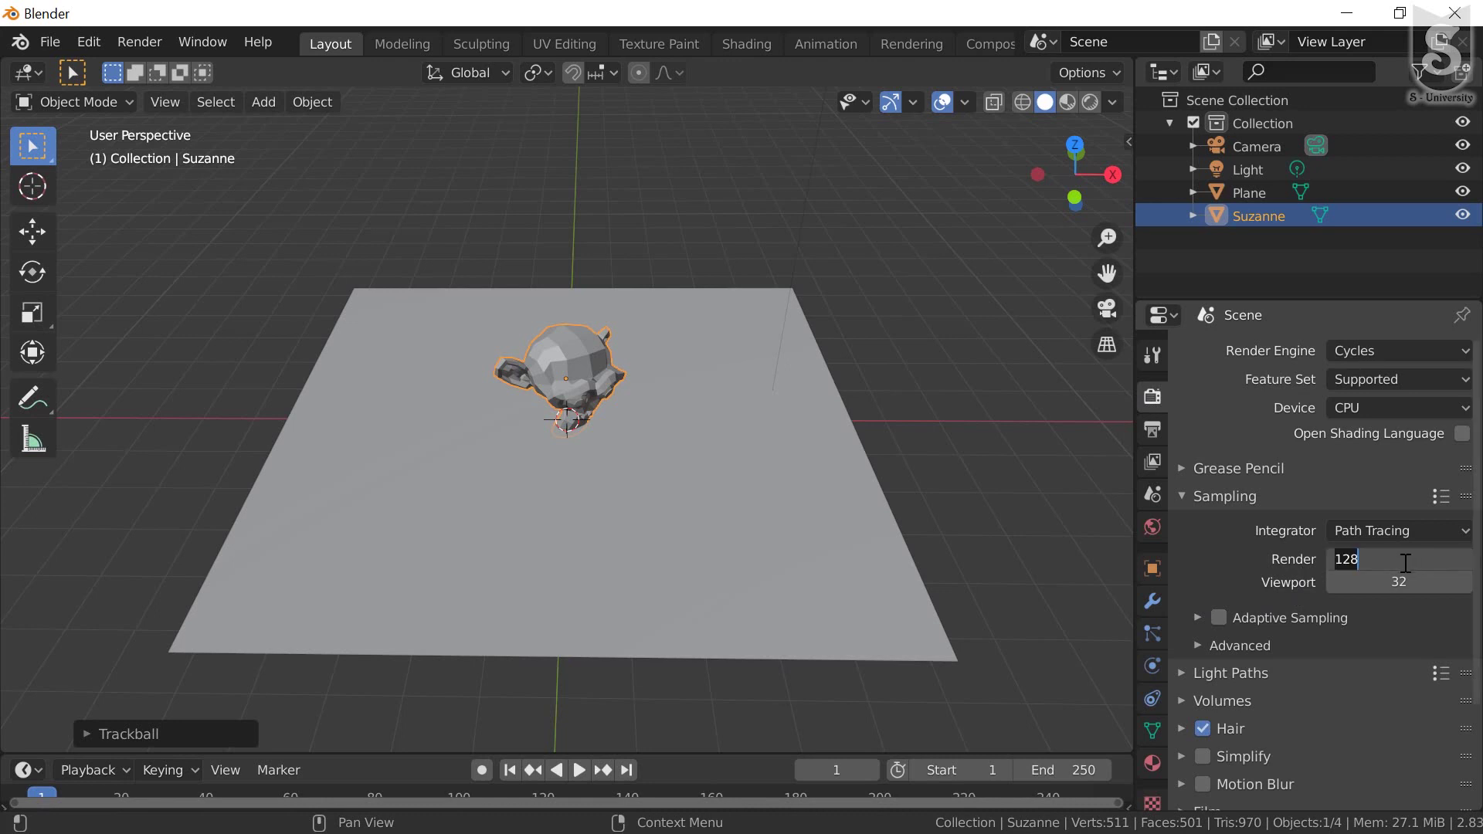
pyautogui.write('32')
pyautogui.press('Return')
pyautogui.scroll(2, 605, 422)
pyautogui.scroll(3, 610, 422)
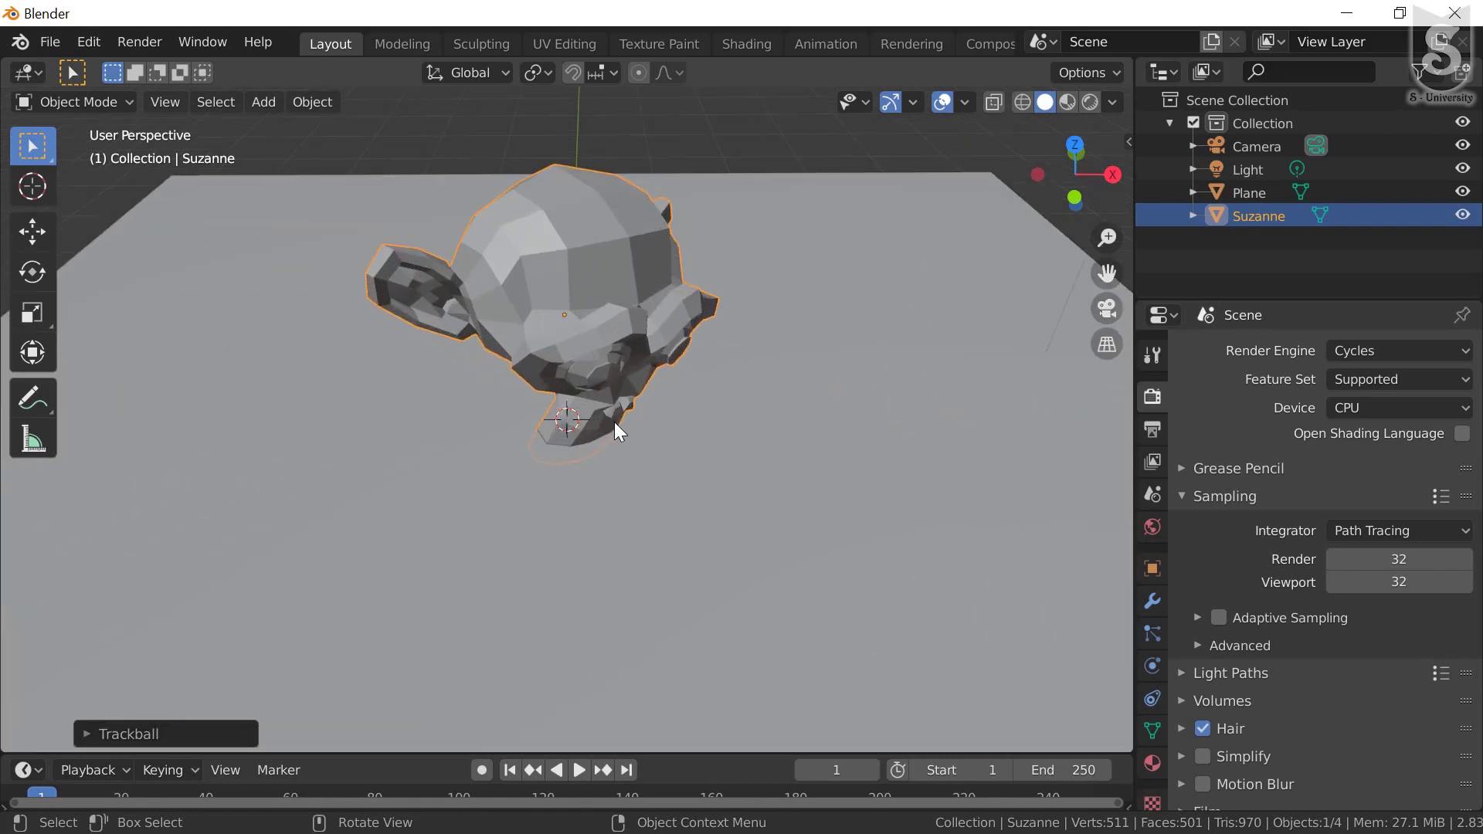
pyautogui.scroll(-2, 640, 393)
pyautogui.scroll(-4, 828, 337)
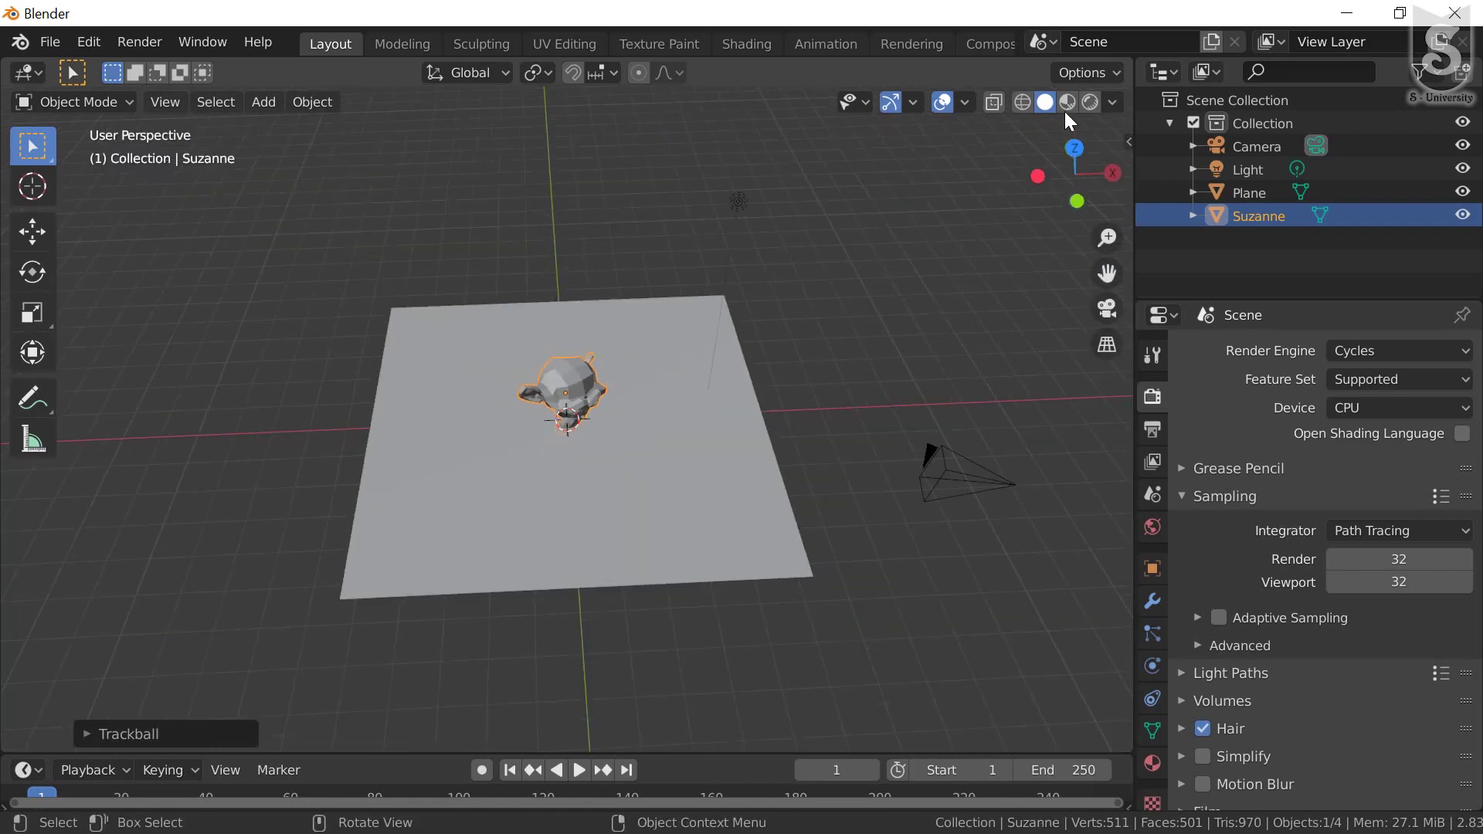
# Briefly preview the scene in Rendered shading, then switch back to Solid.
pyautogui.click(1088, 102)
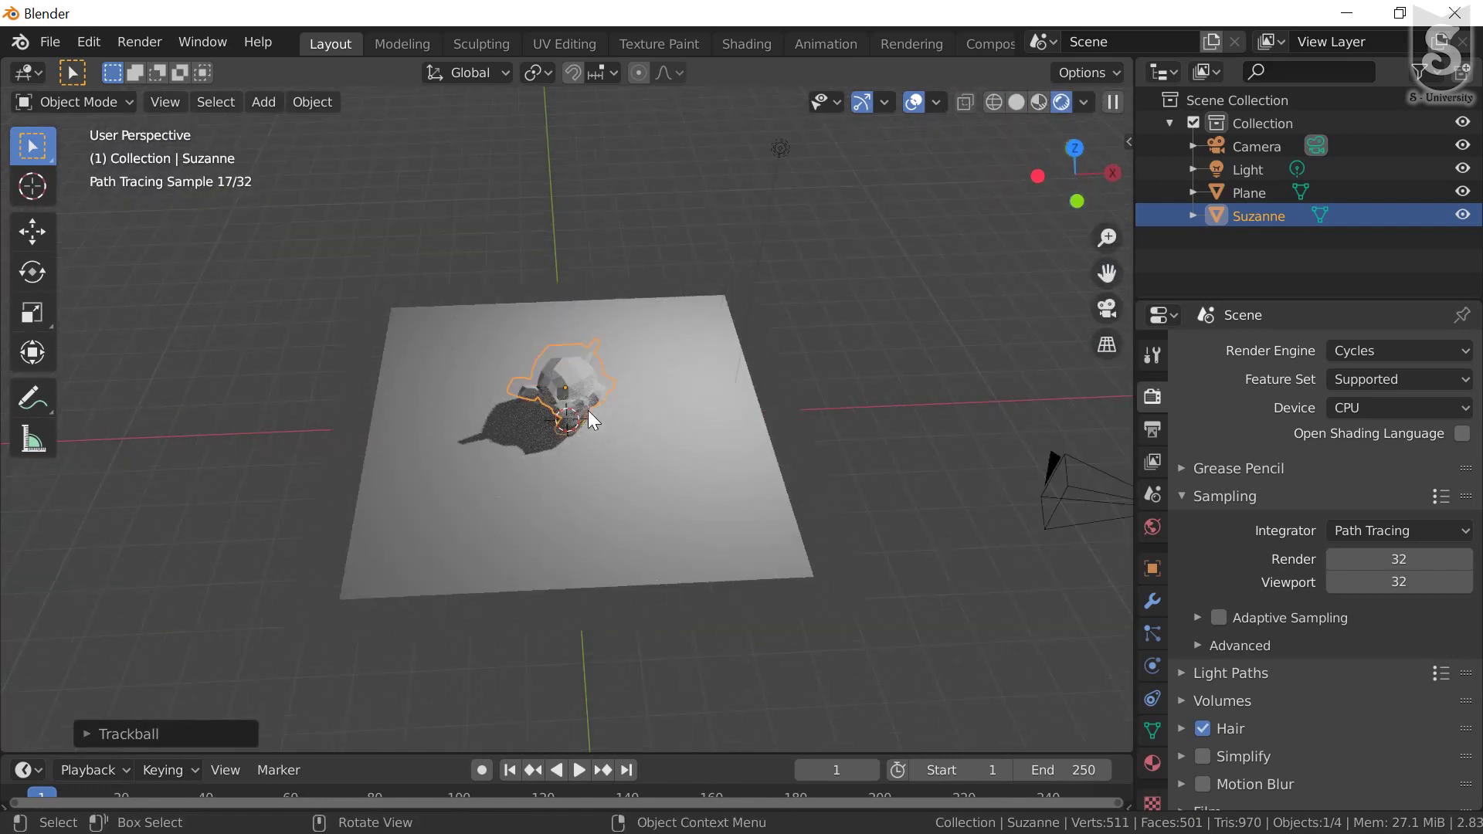
pyautogui.scroll(5, 587, 410)
pyautogui.scroll(-3, 587, 411)
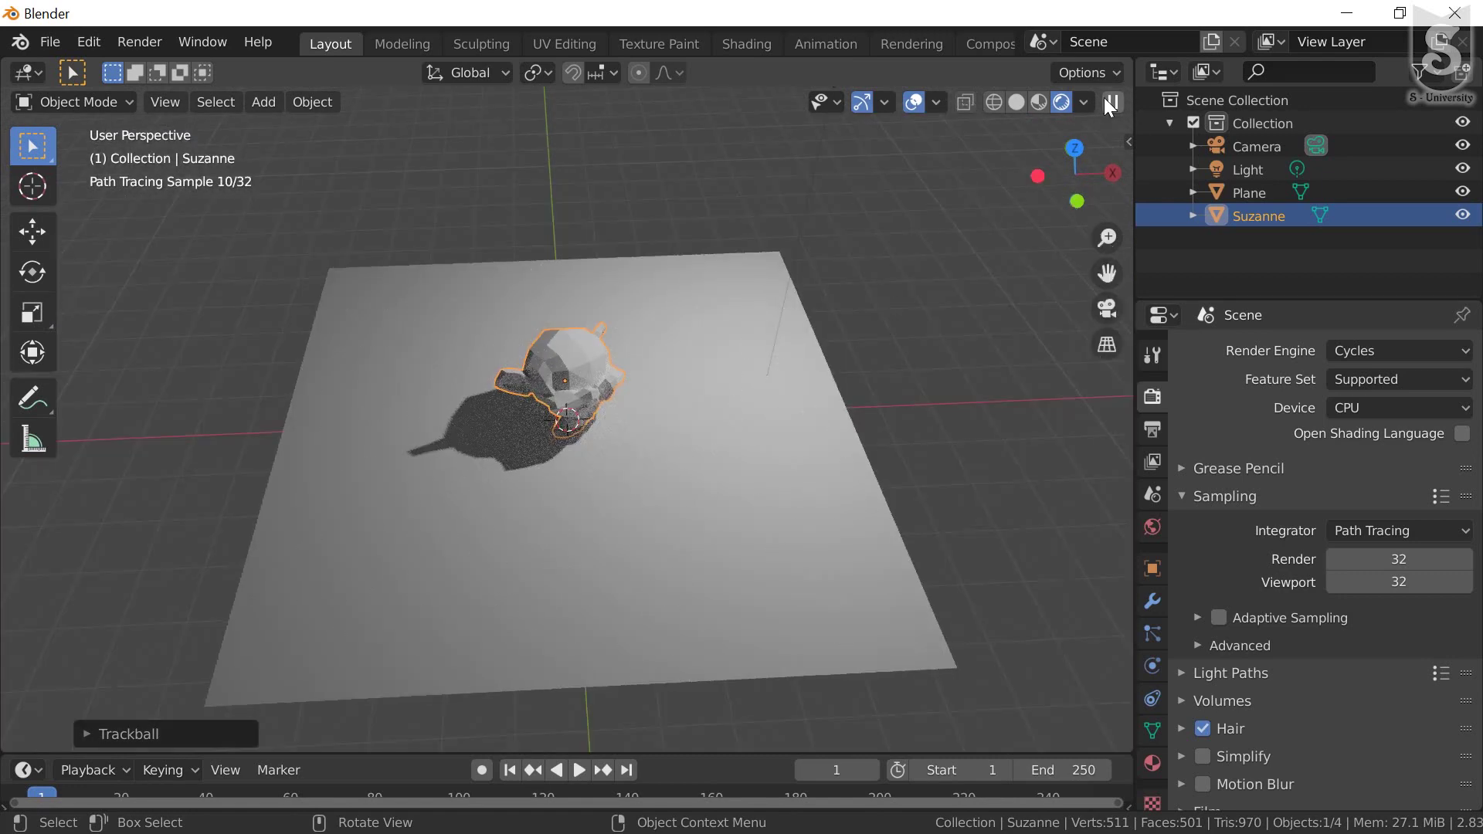
pyautogui.click(1015, 100)
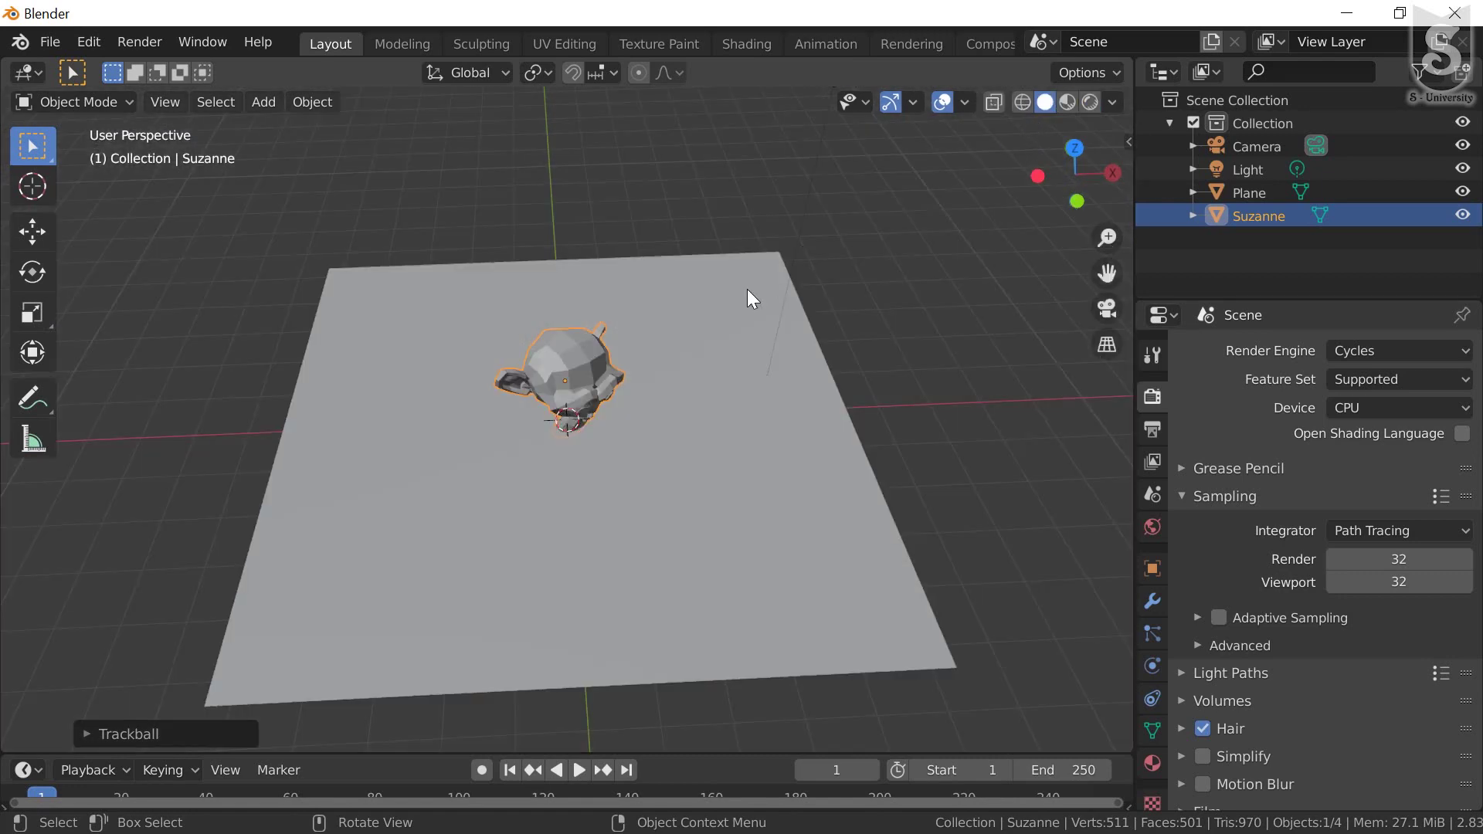
pyautogui.scroll(5, 725, 300)
pyautogui.scroll(-3, 726, 300)
pyautogui.scroll(-2, 653, 359)
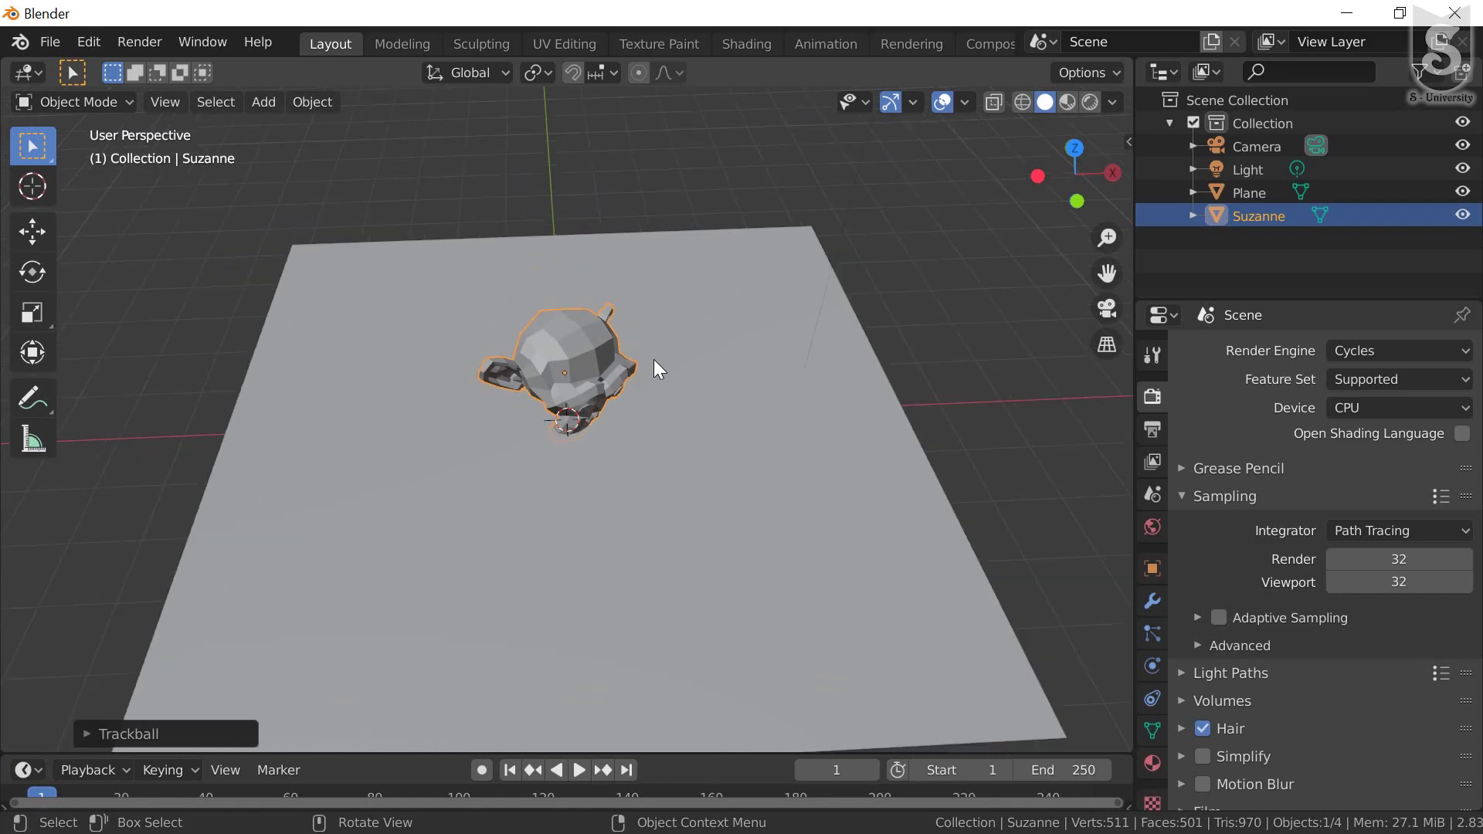
pyautogui.scroll(-1, 653, 359)
pyautogui.click(137, 42)
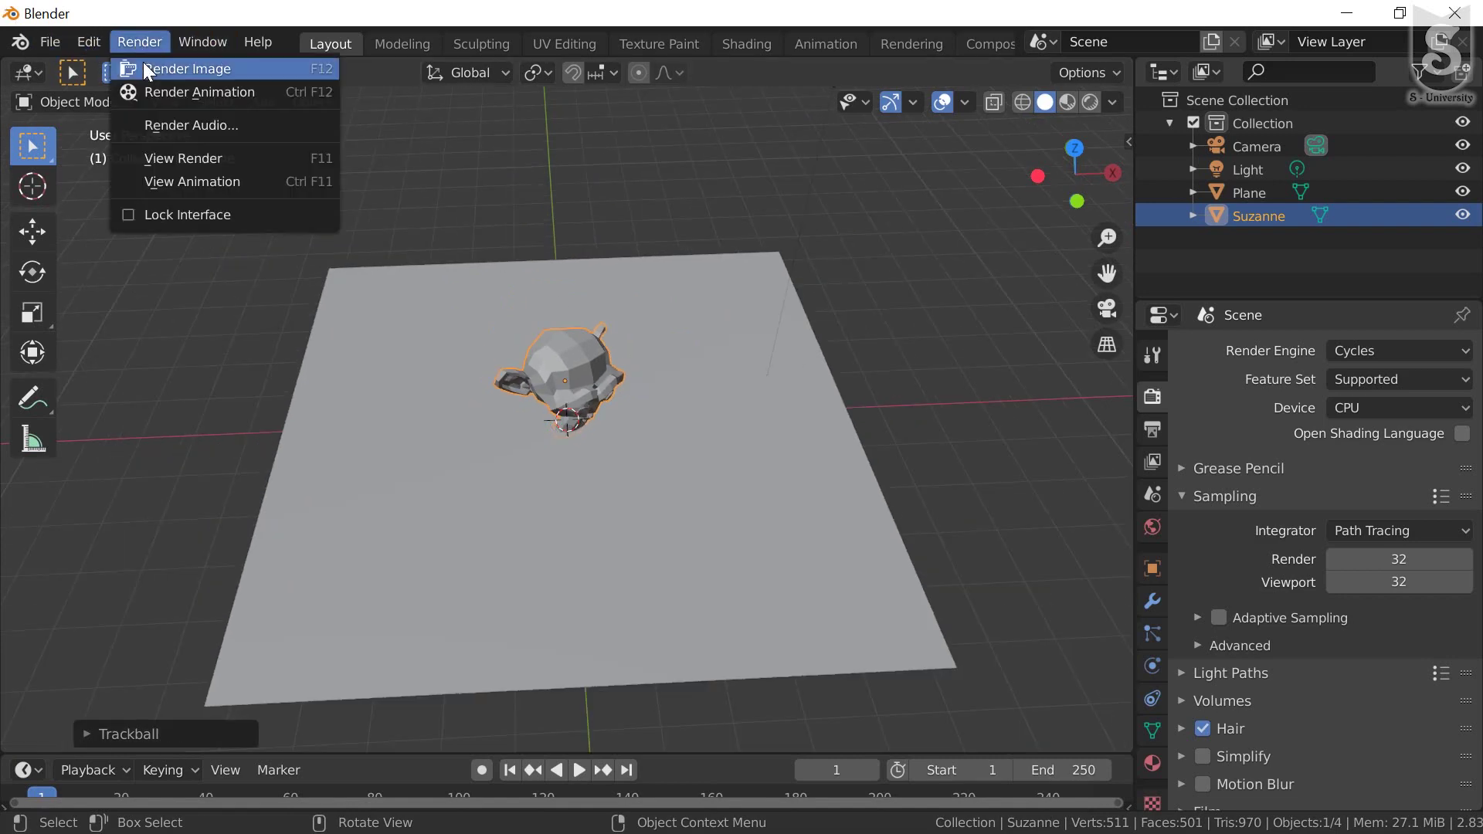
# Render the Suzanne scene as an image, inspect the grainy result, and close the render window.
pyautogui.click(146, 65)
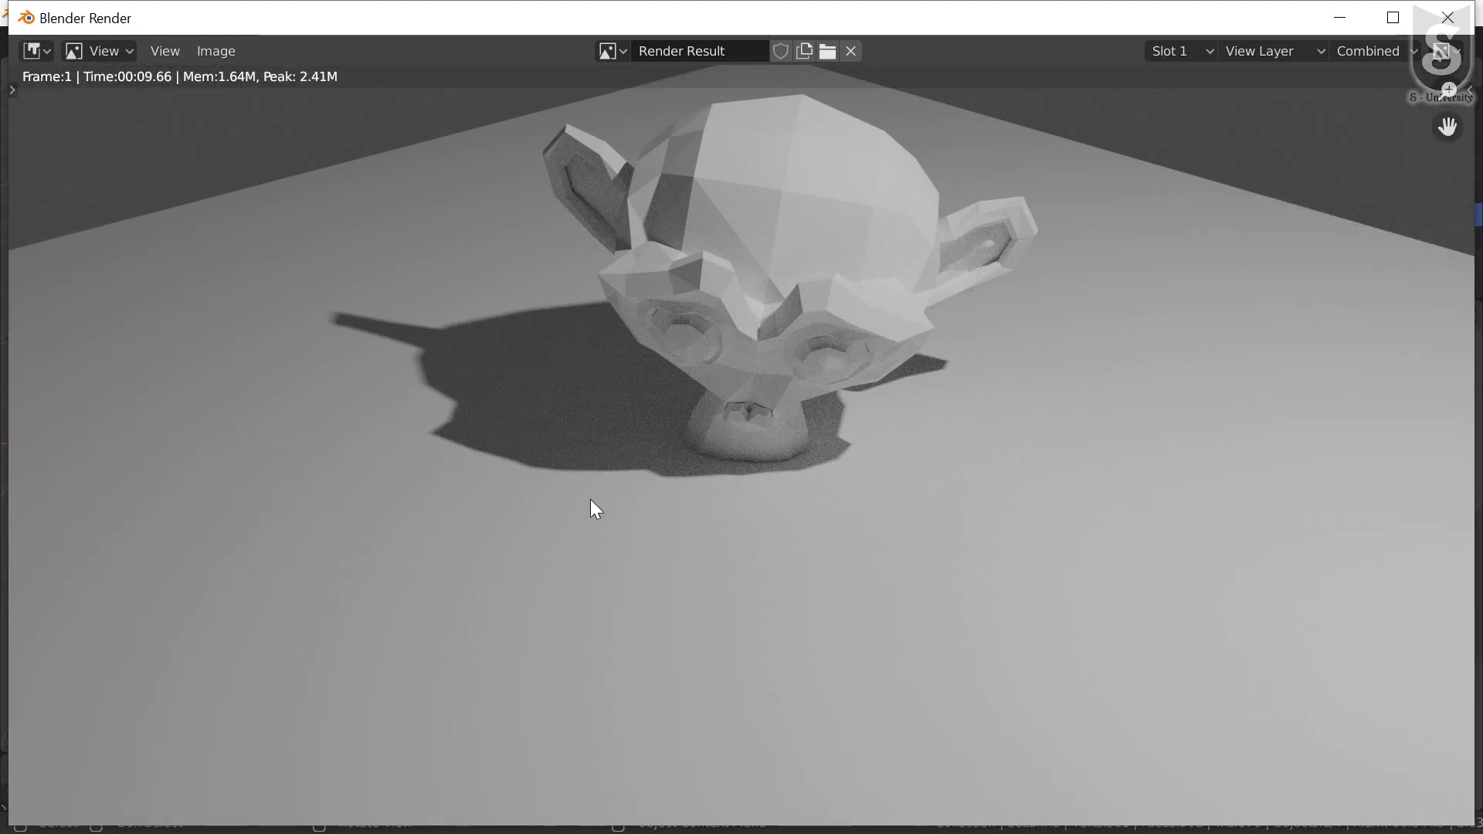
pyautogui.scroll(-2, 590, 498)
pyautogui.scroll(1, 720, 424)
pyautogui.scroll(1, 1180, 159)
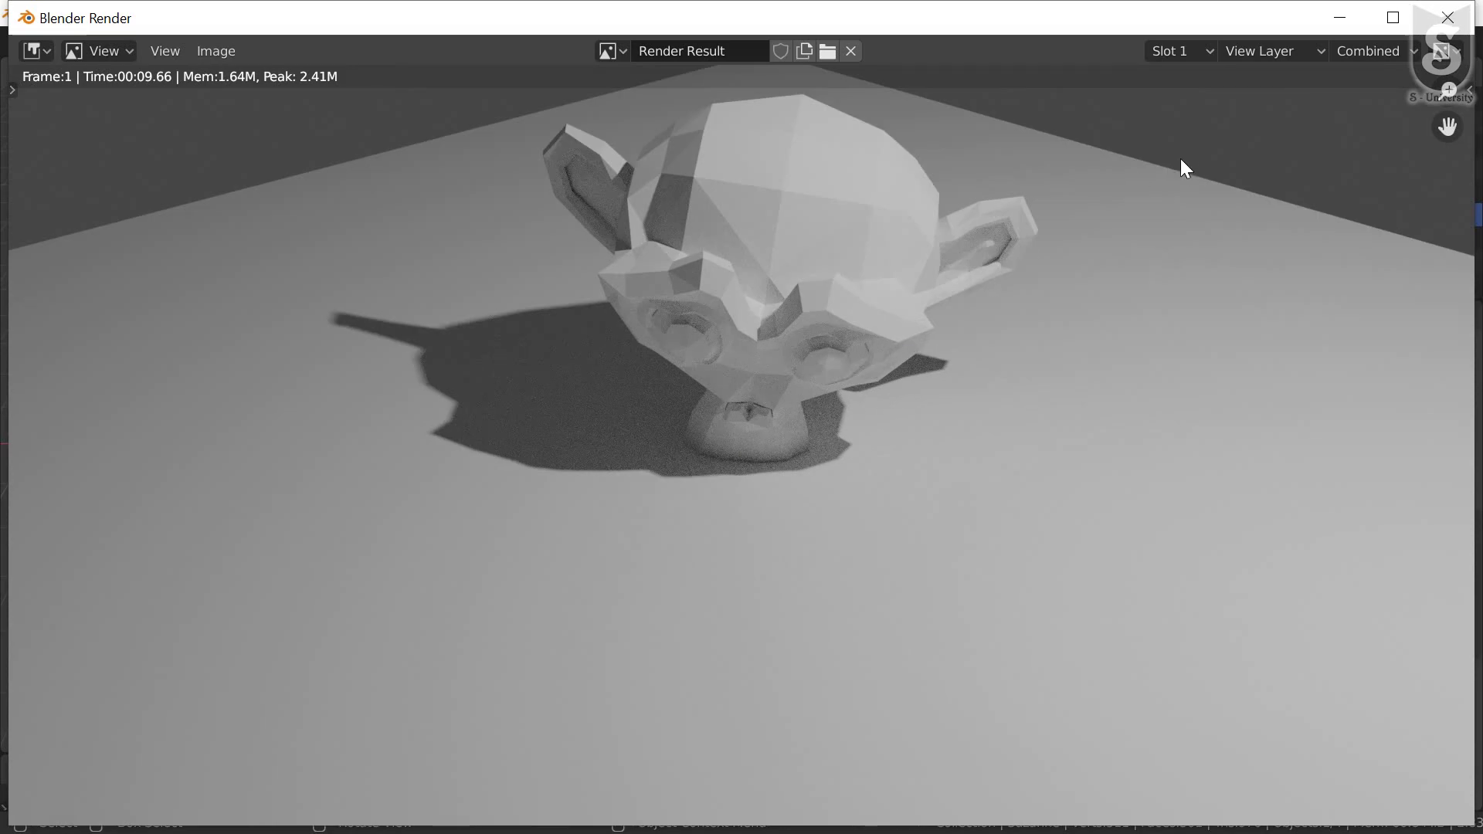
pyautogui.scroll(-2, 1236, 115)
pyautogui.click(1333, 17)
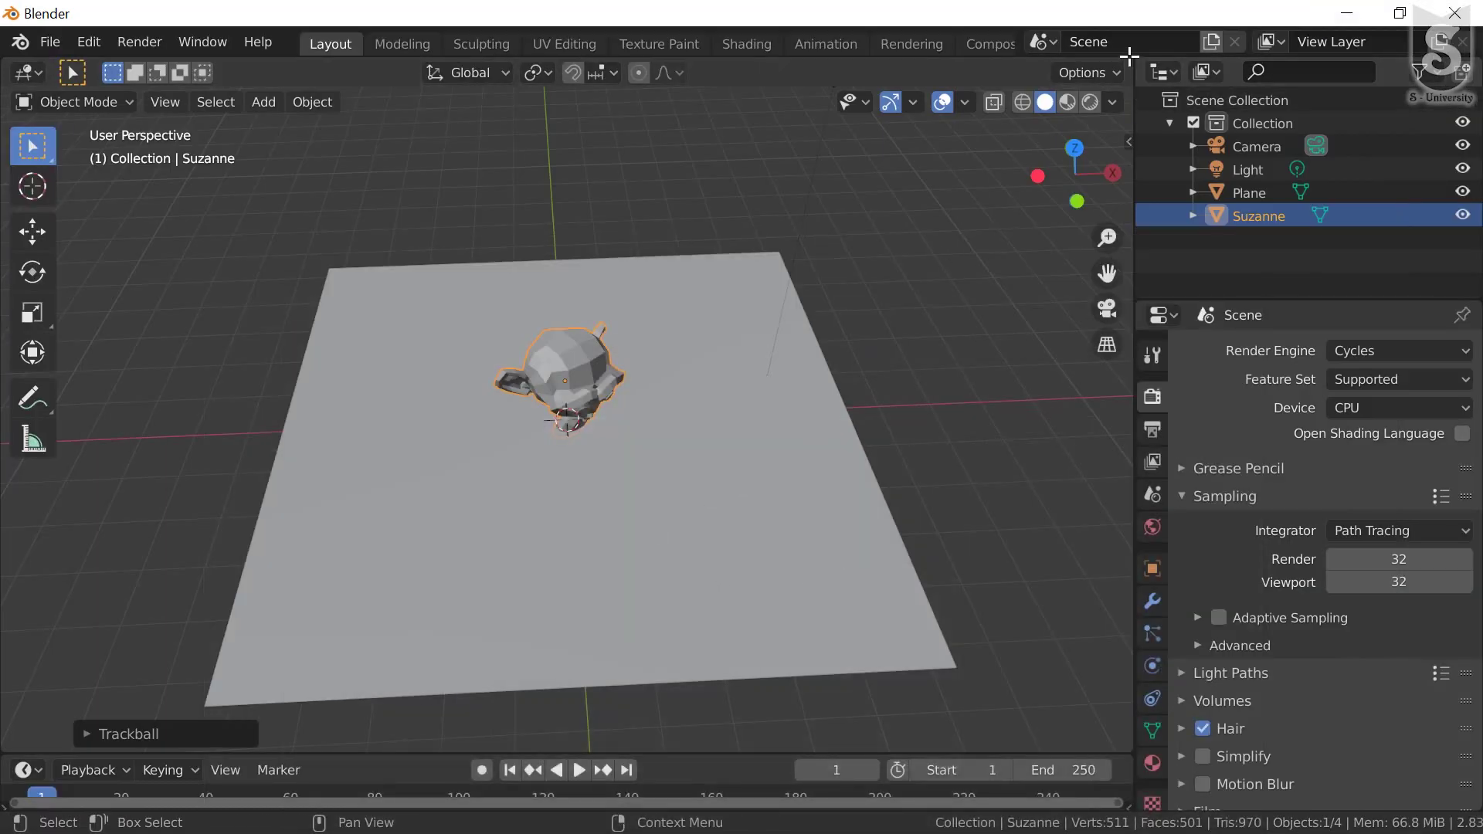
# Split the 3D viewport side by side and make the right area a Compositor.
pyautogui.moveTo(1112, 56); pyautogui.dragTo(601, 85)
pyautogui.click(633, 72)
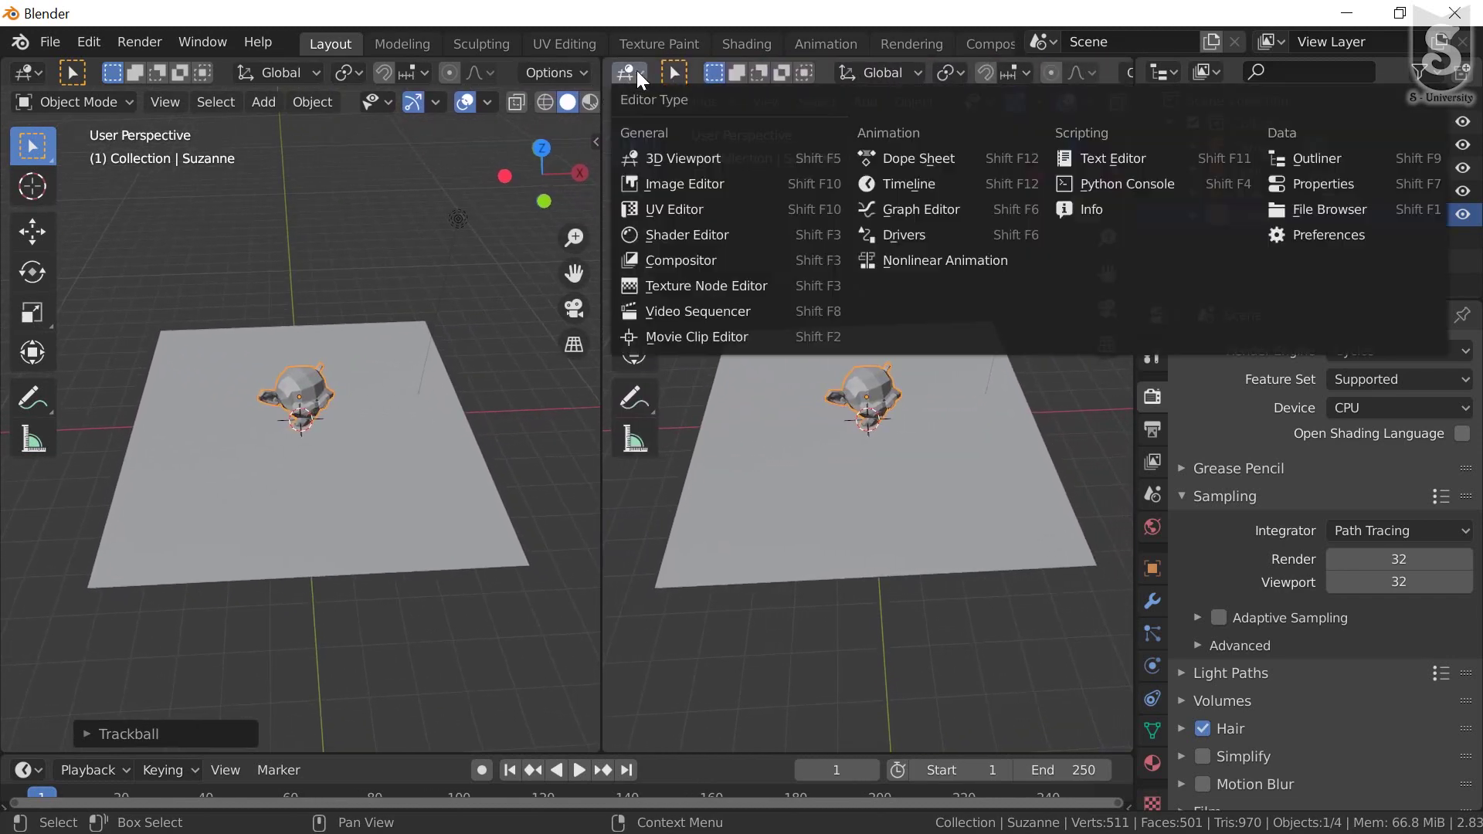
pyautogui.click(670, 256)
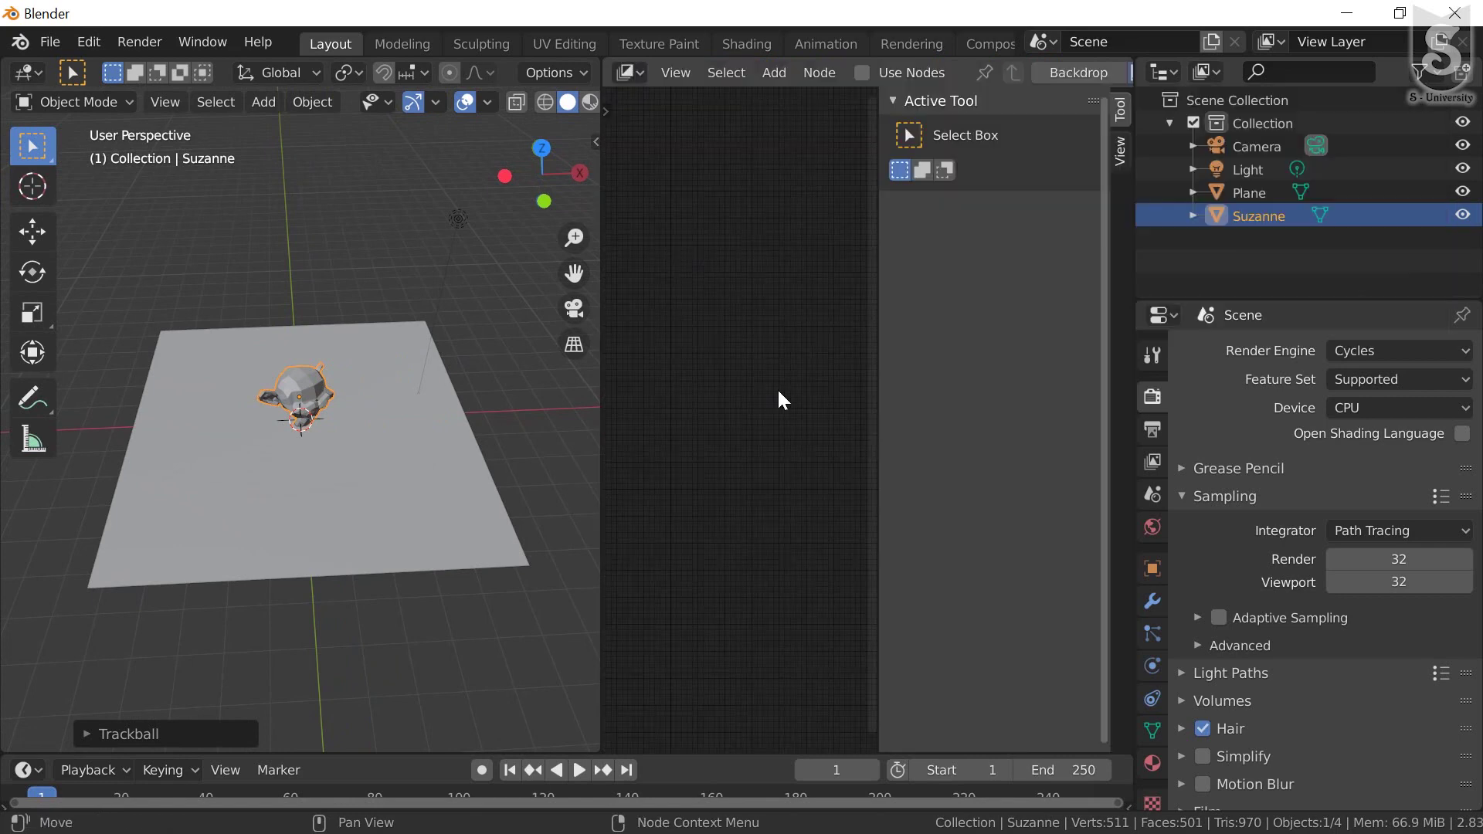
# Hide the sidebar, enable Use Nodes and Backdrop, and zoom into the Render Layers and Composite nodes.
pyautogui.press('n')
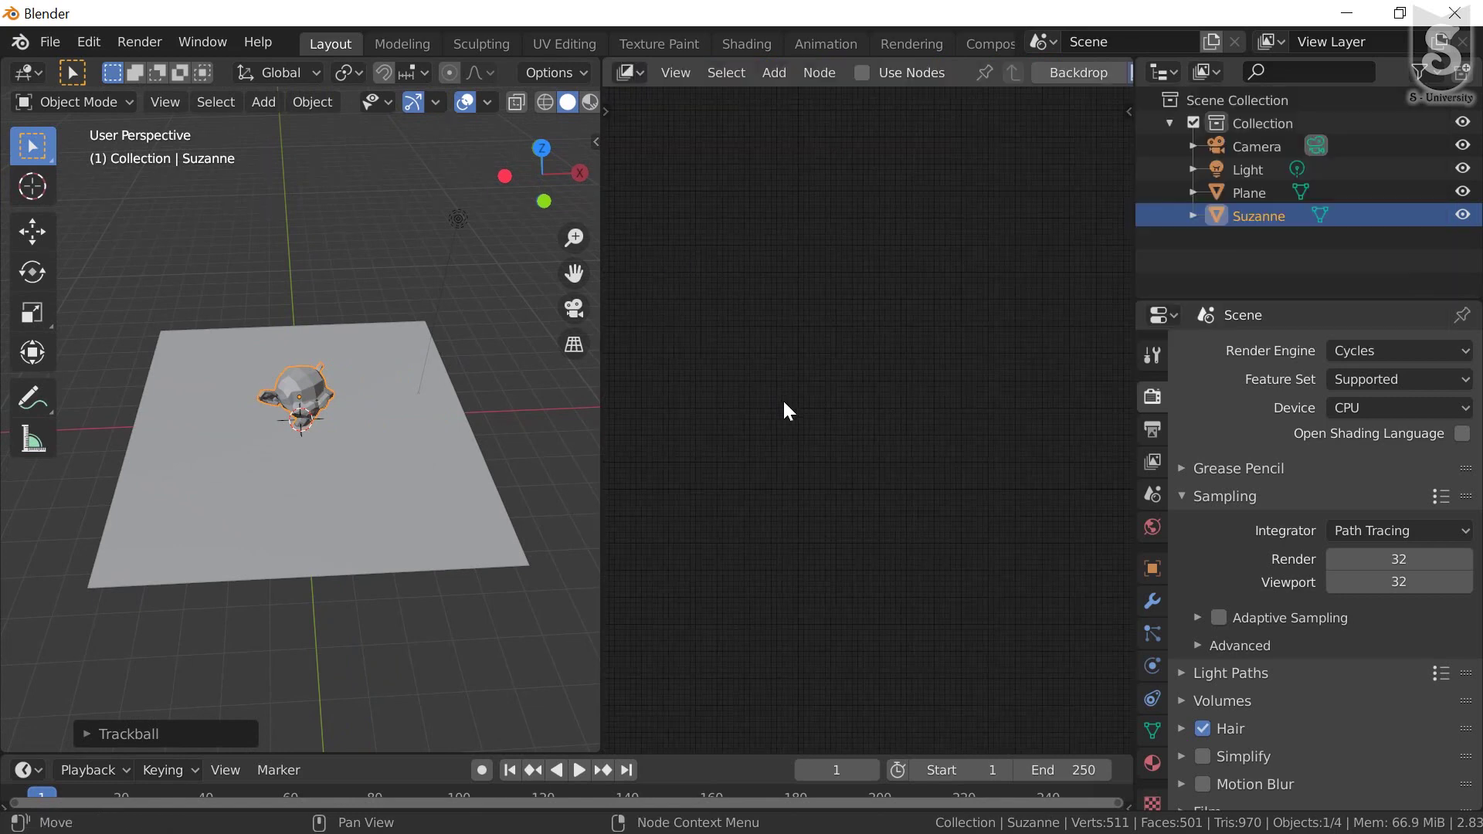
pyautogui.click(860, 71)
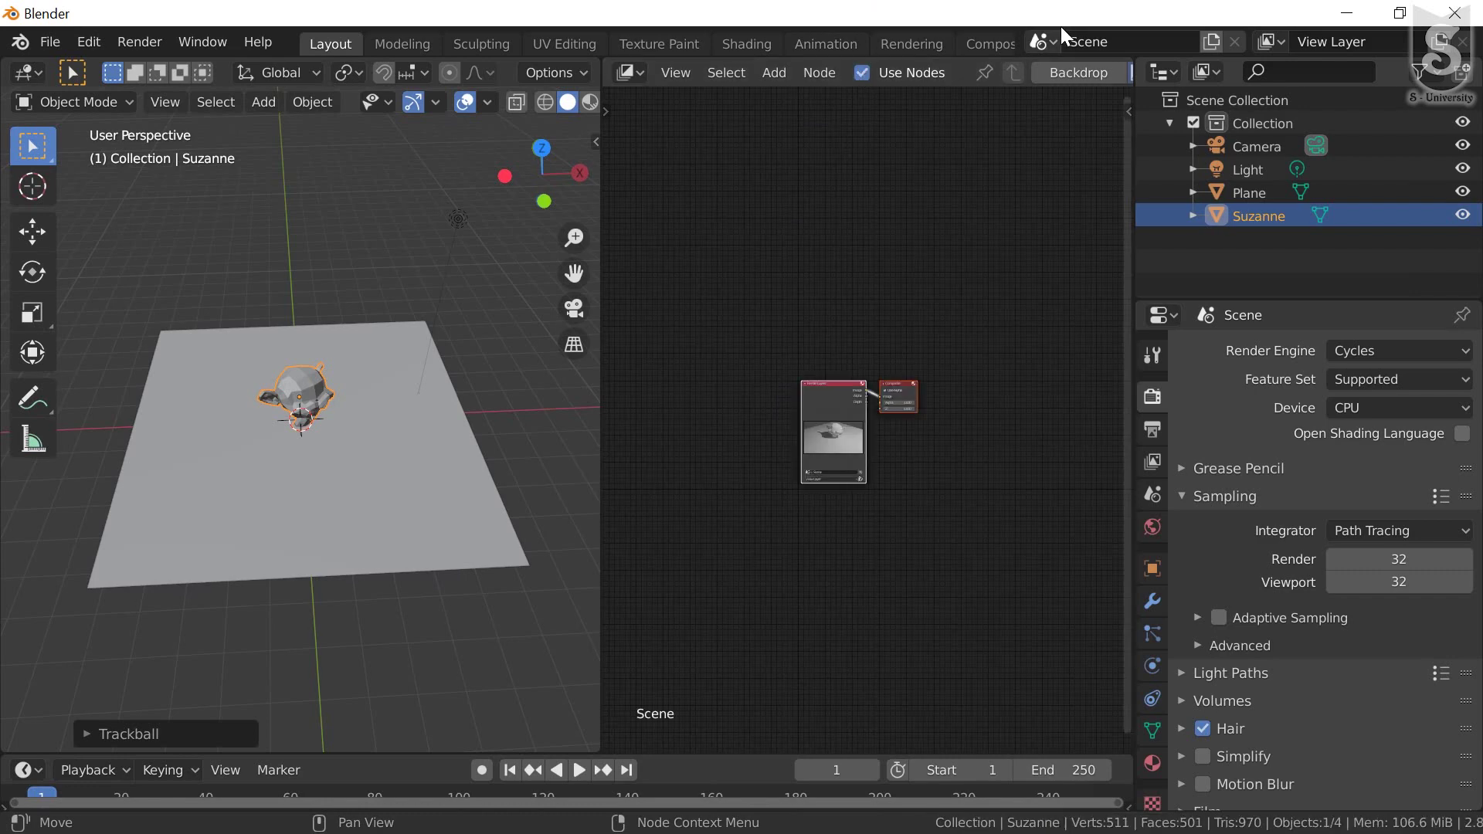
pyautogui.click(1067, 66)
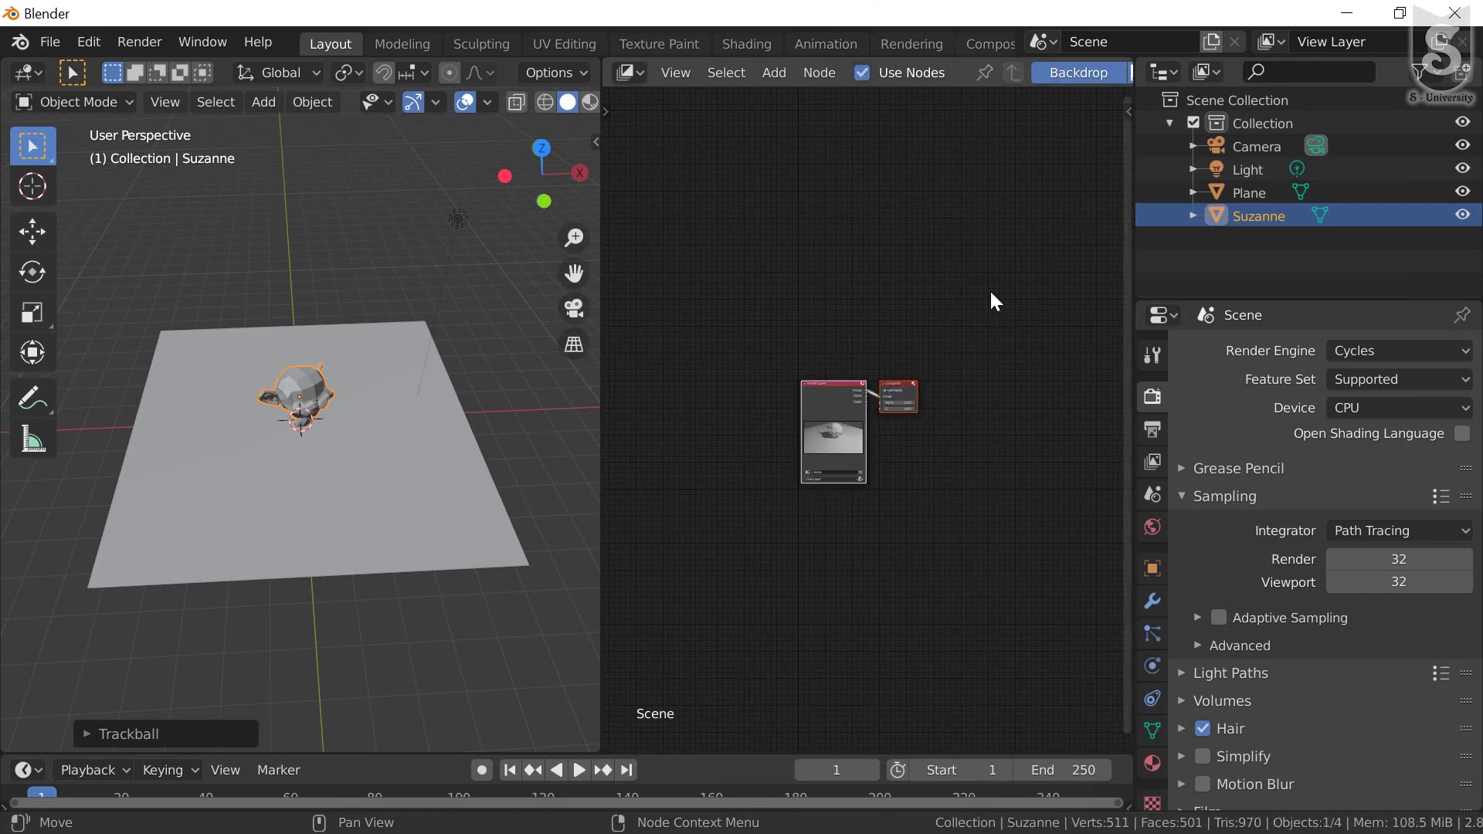
pyautogui.scroll(5, 819, 458)
pyautogui.scroll(1, 826, 460)
pyautogui.scroll(2, 833, 455)
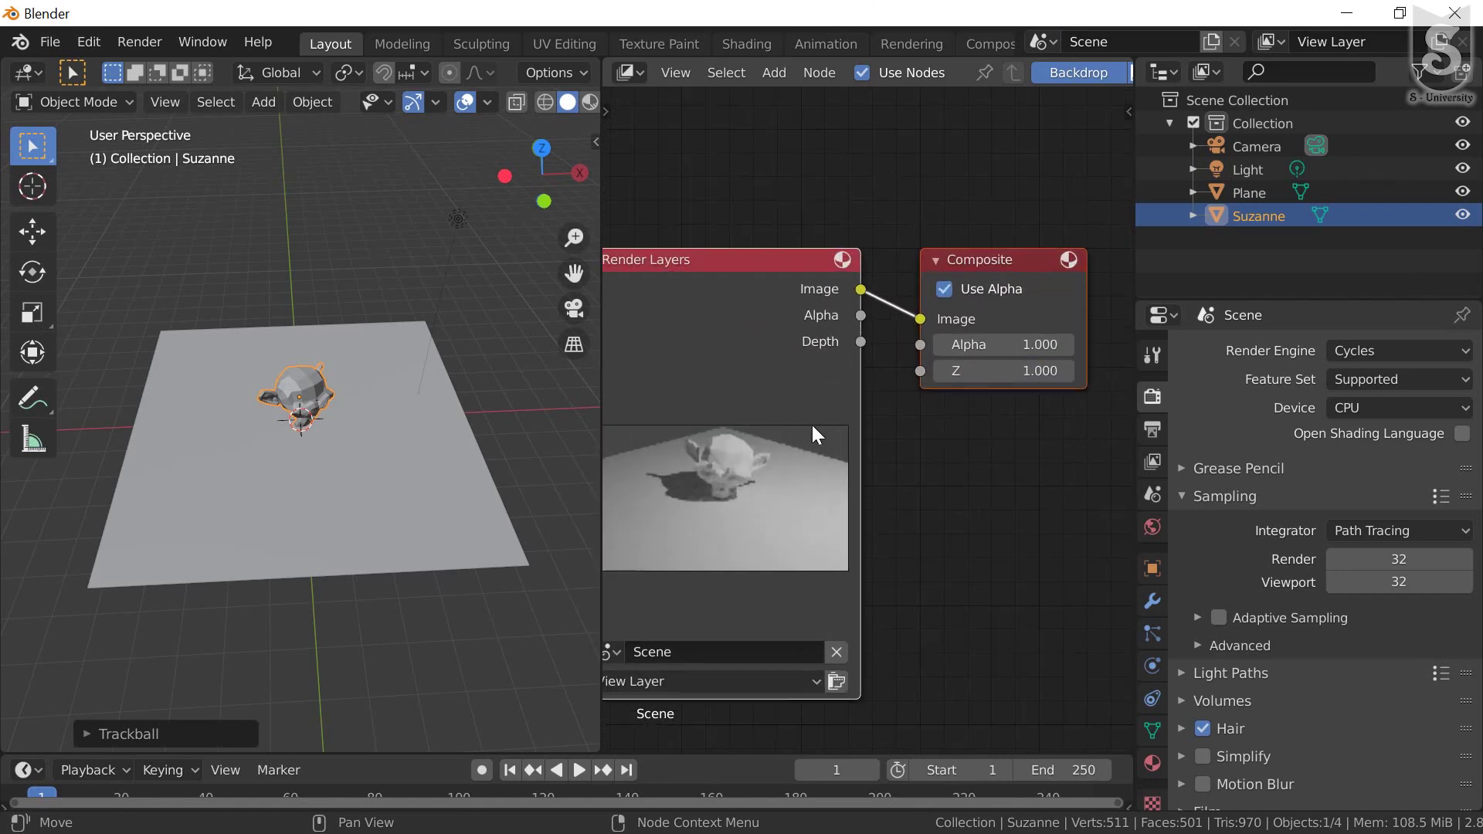
pyautogui.scroll(2, 813, 424)
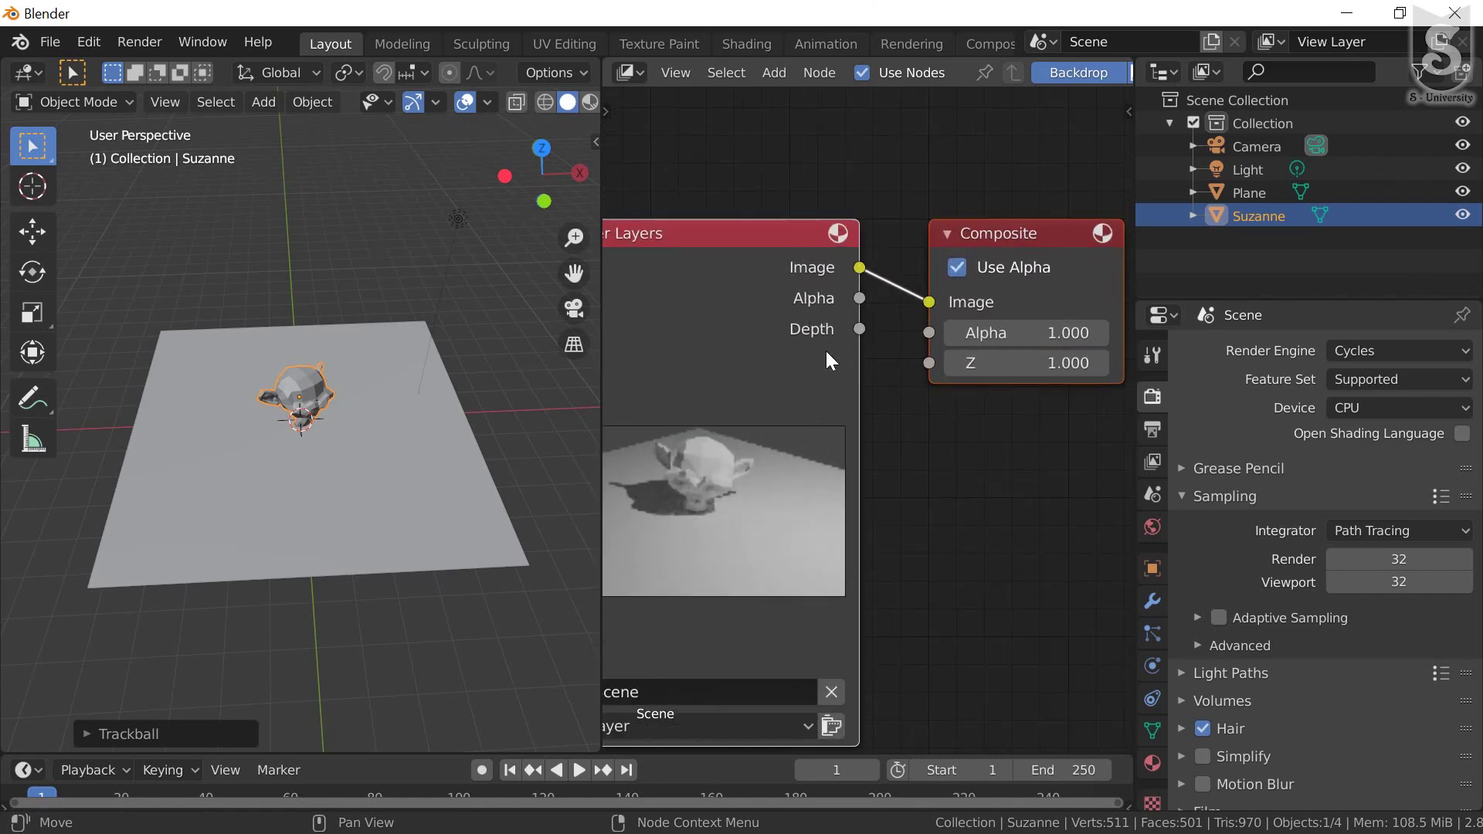
# Enable the Denoising Data passes and attach a Viewer node to Render Layers.
pyautogui.click(1150, 459)
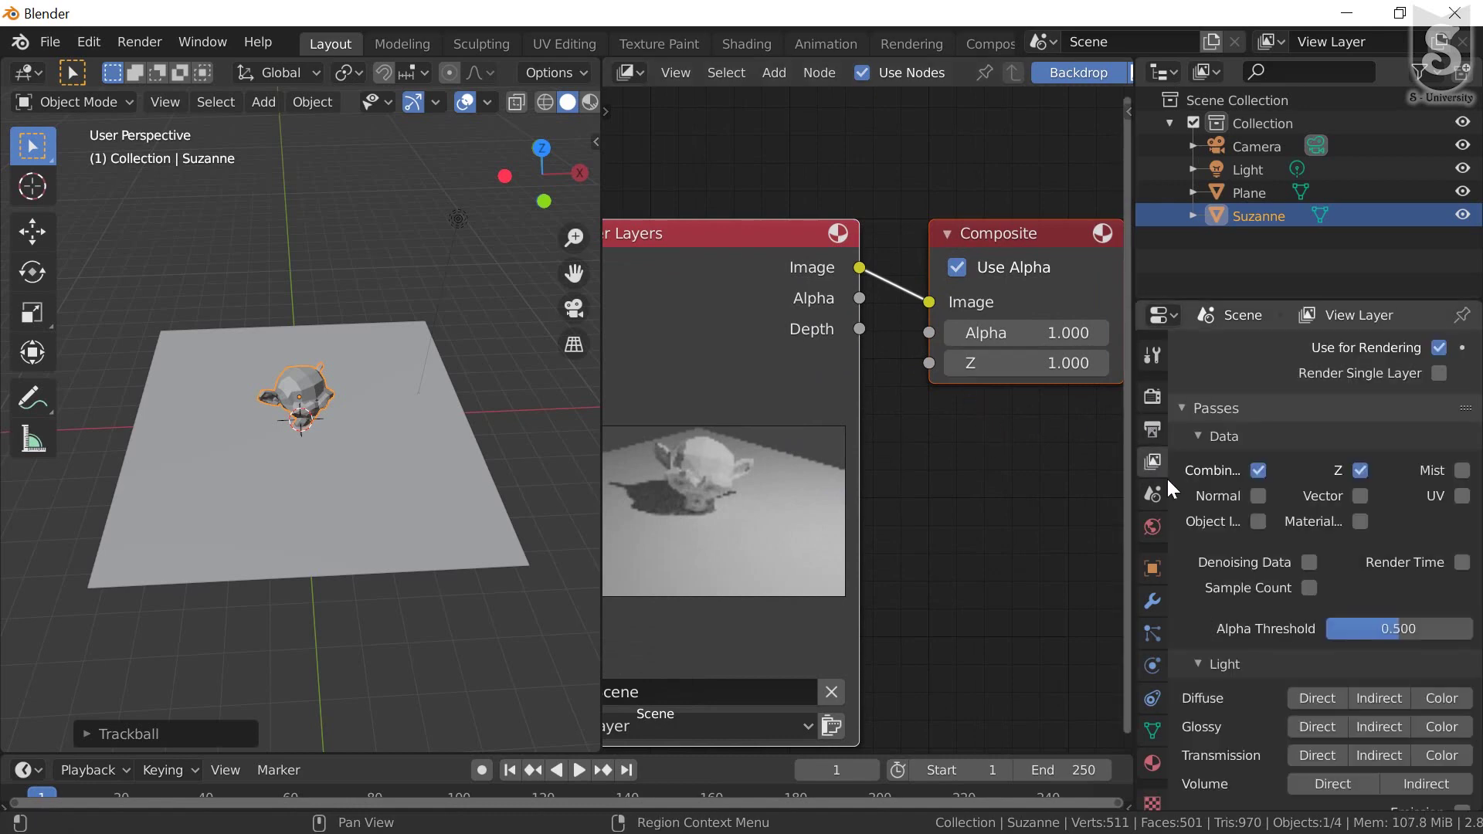
pyautogui.click(1309, 561)
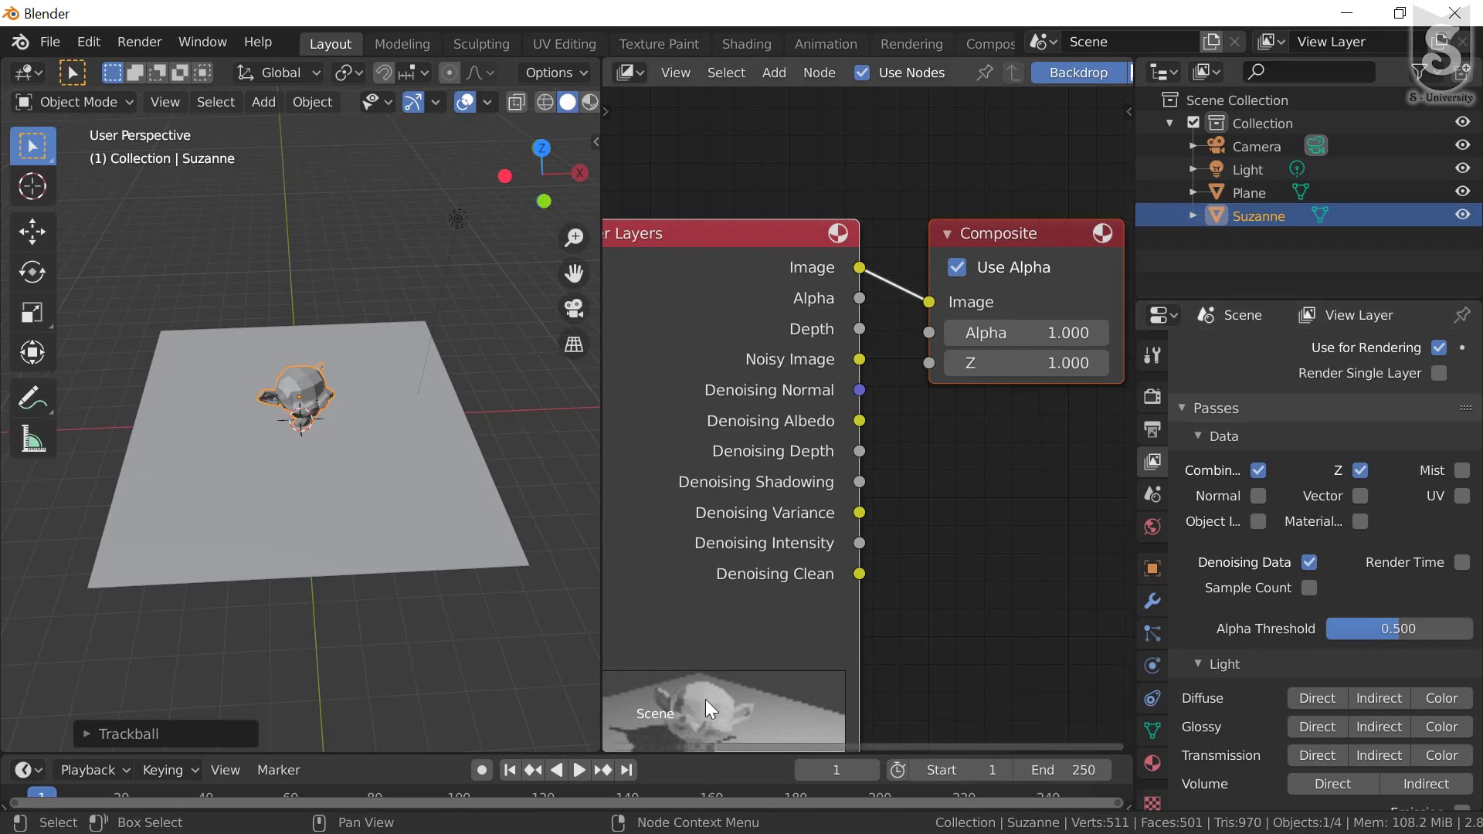
pyautogui.scroll(-1, 745, 441)
pyautogui.scroll(-1, 744, 440)
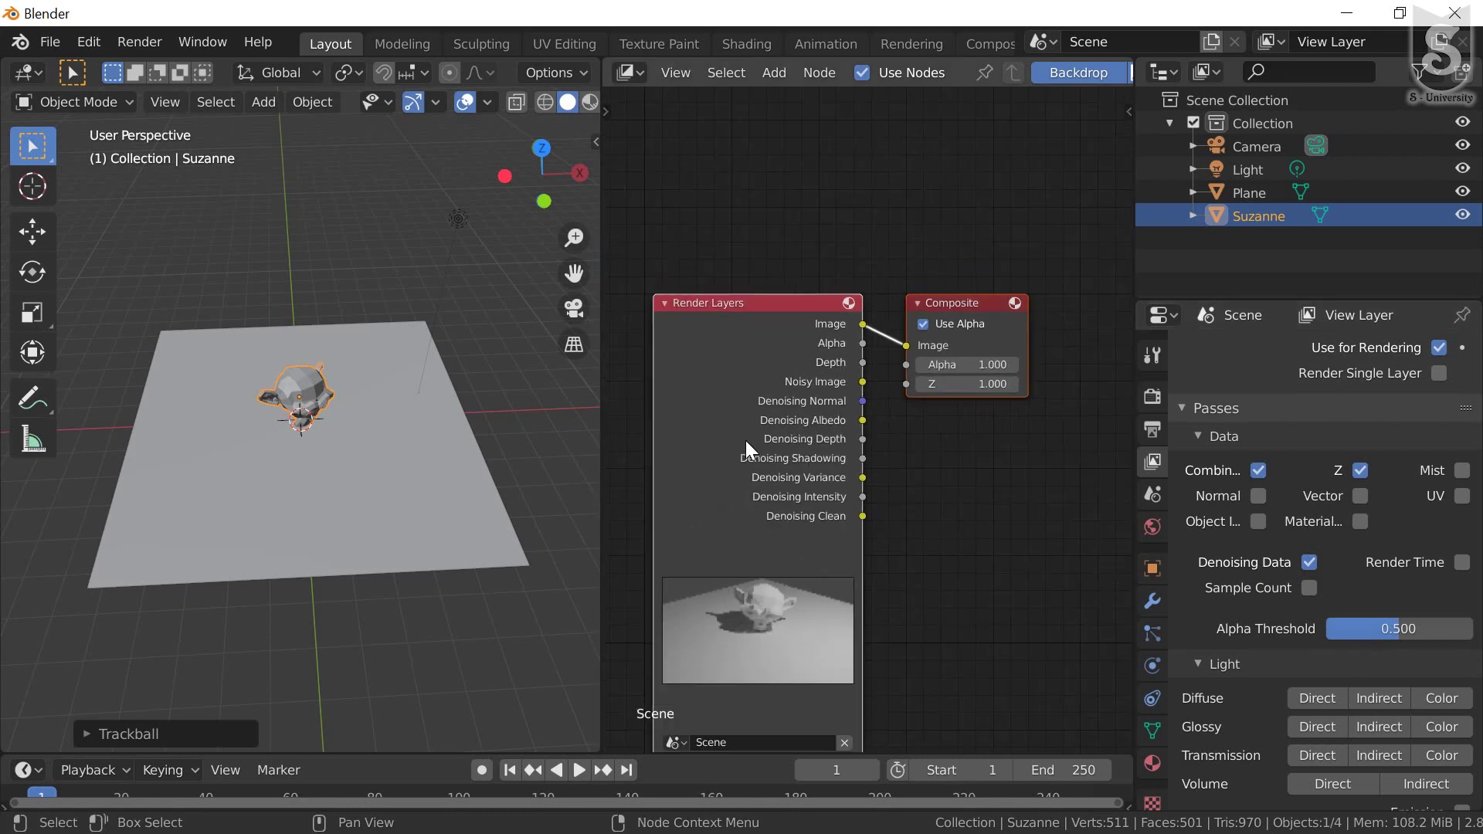
pyautogui.keyDown('ctrl'); pyautogui.keyDown('shift'); pyautogui.click(728, 402); pyautogui.keyUp('shift'); pyautogui.keyUp('ctrl')
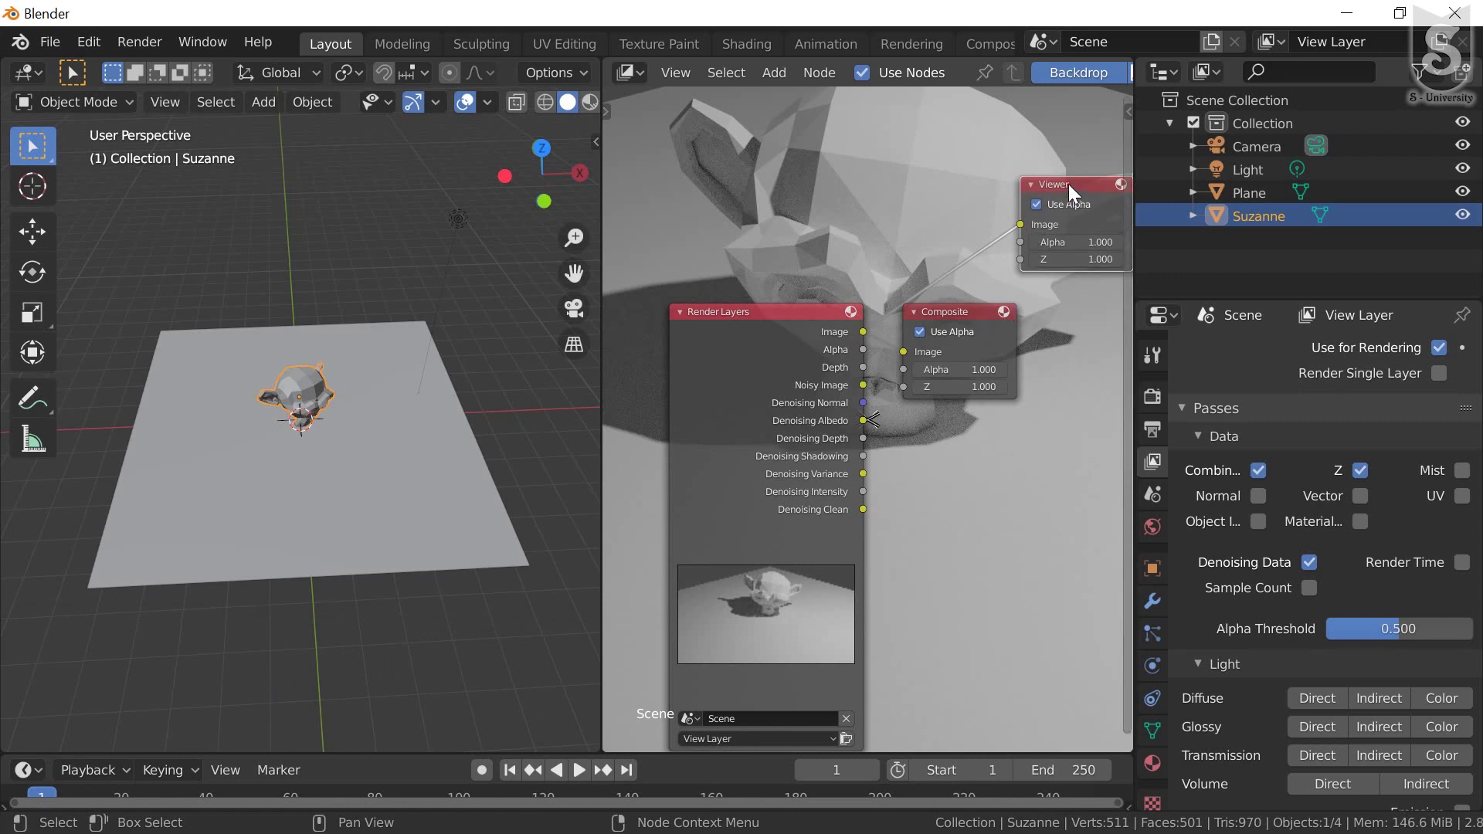
# Move the Composite node to the top right and the Viewer beside the Render Layers outputs.
pyautogui.moveTo(1068, 183)
pyautogui.mouseDown()
pyautogui.moveTo(1029, 476)
pyautogui.moveTo(1037, 458)
pyautogui.mouseUp()
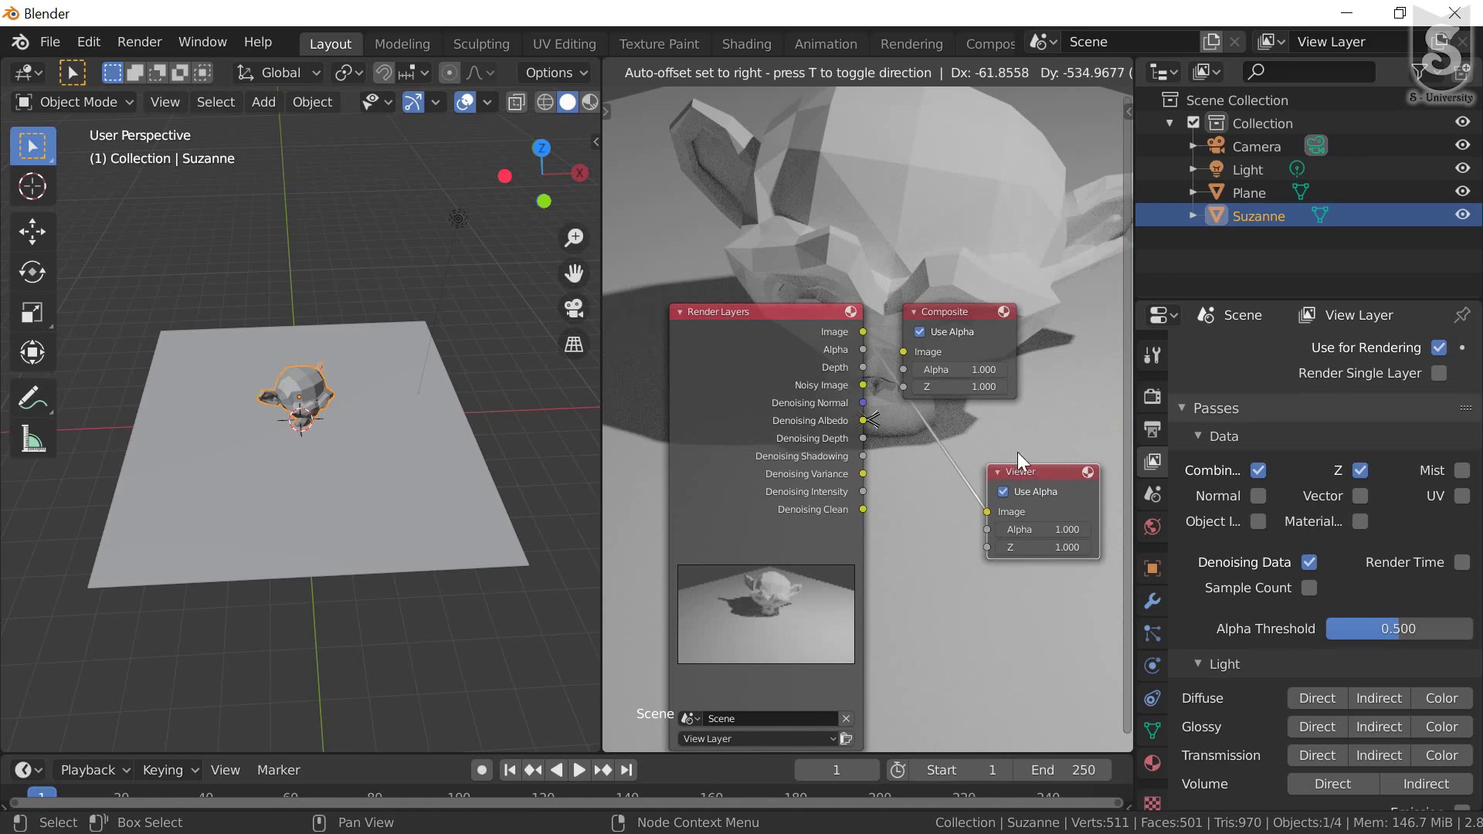
pyautogui.moveTo(957, 309); pyautogui.dragTo(1051, 197)
pyautogui.moveTo(1016, 459)
pyautogui.mouseDown()
pyautogui.moveTo(1057, 378)
pyautogui.moveTo(1045, 383)
pyautogui.mouseUp()
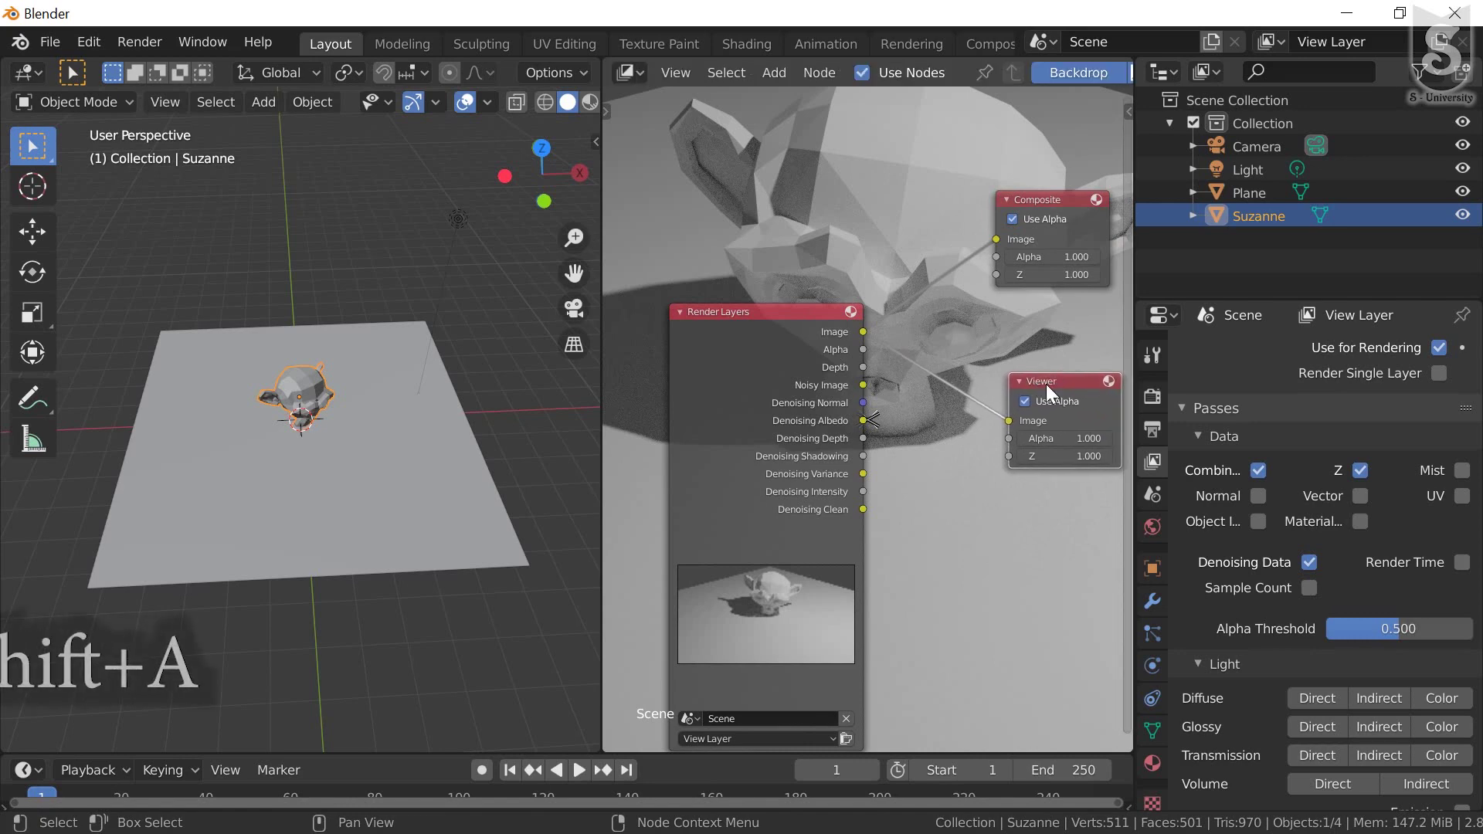
# Add a Denoise node via search for 'den' and drop it onto the Render Layers–Viewer link.
pyautogui.hotkey('shift', 'a')
pyautogui.click(957, 442)
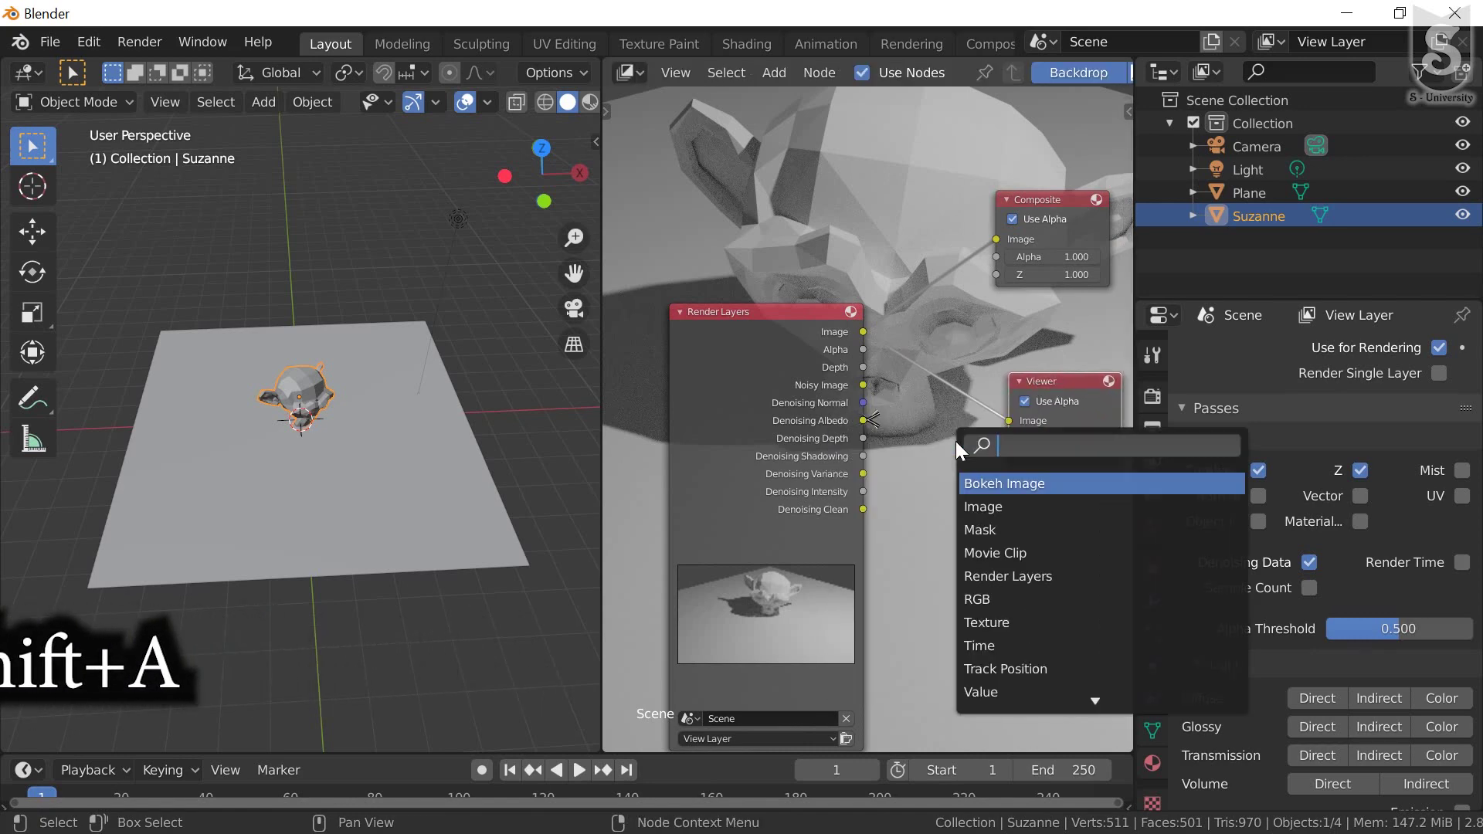
pyautogui.write('de')
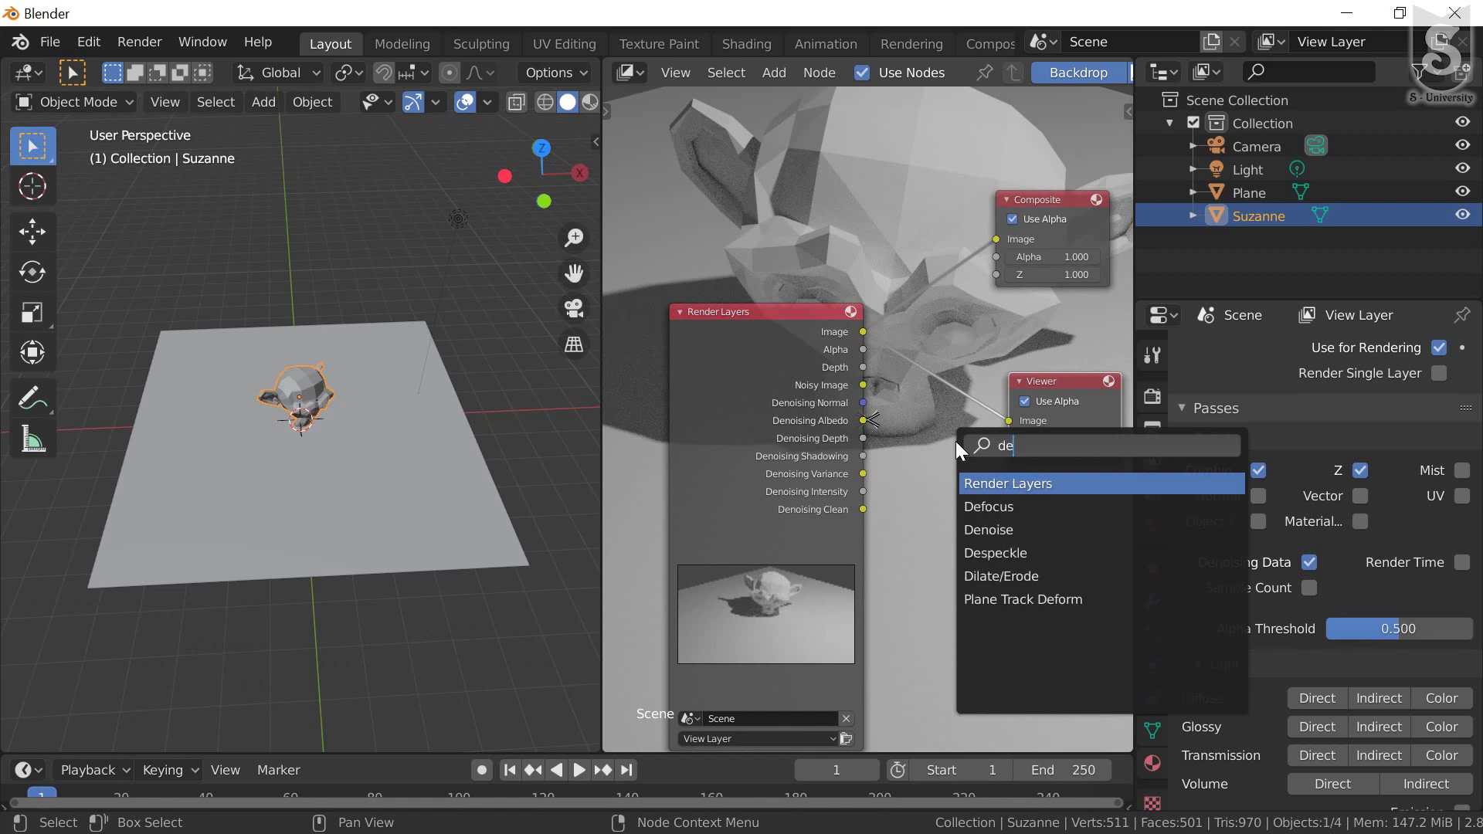
pyautogui.write('n')
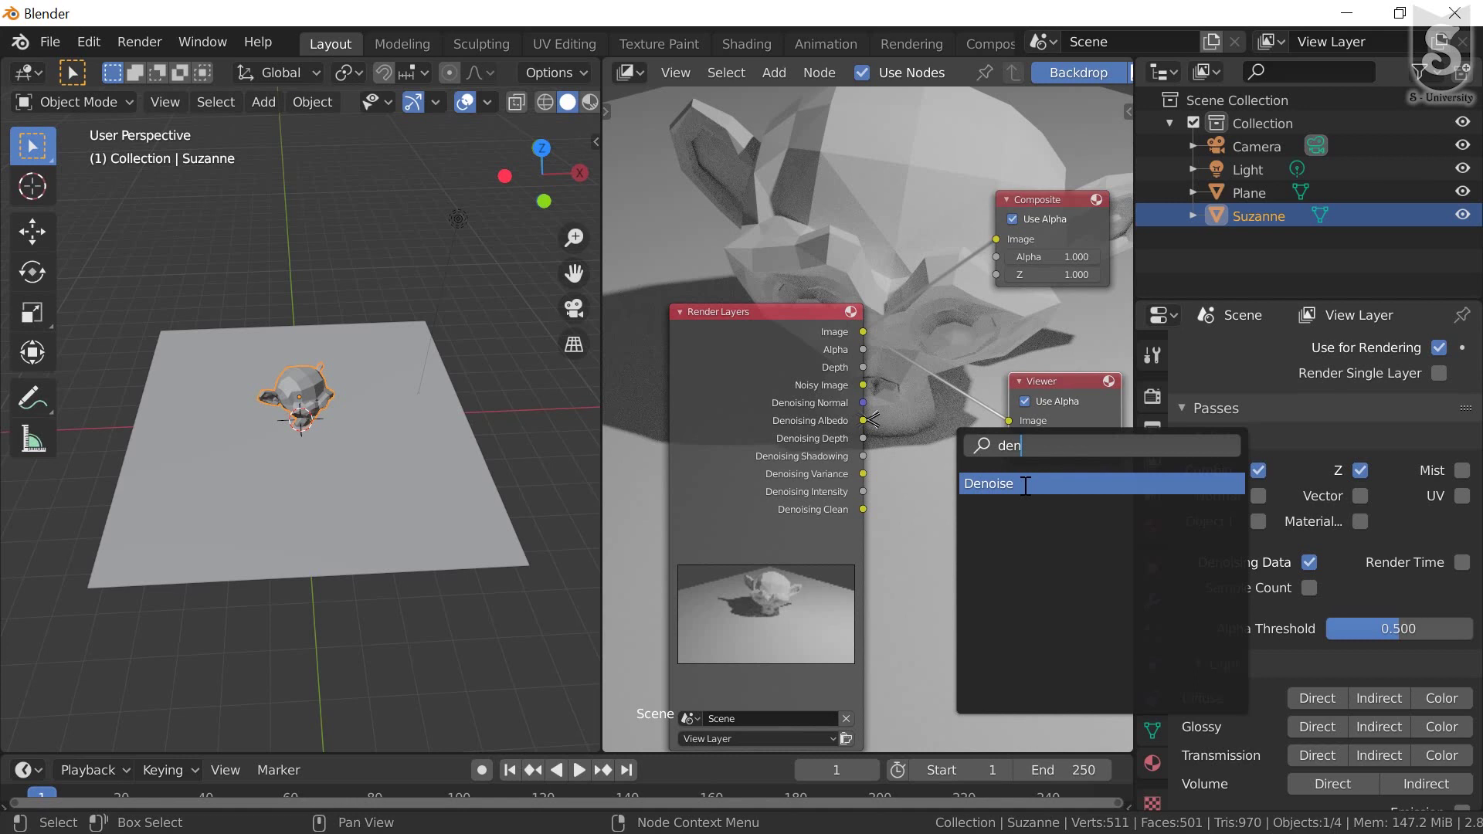
pyautogui.click(1025, 485)
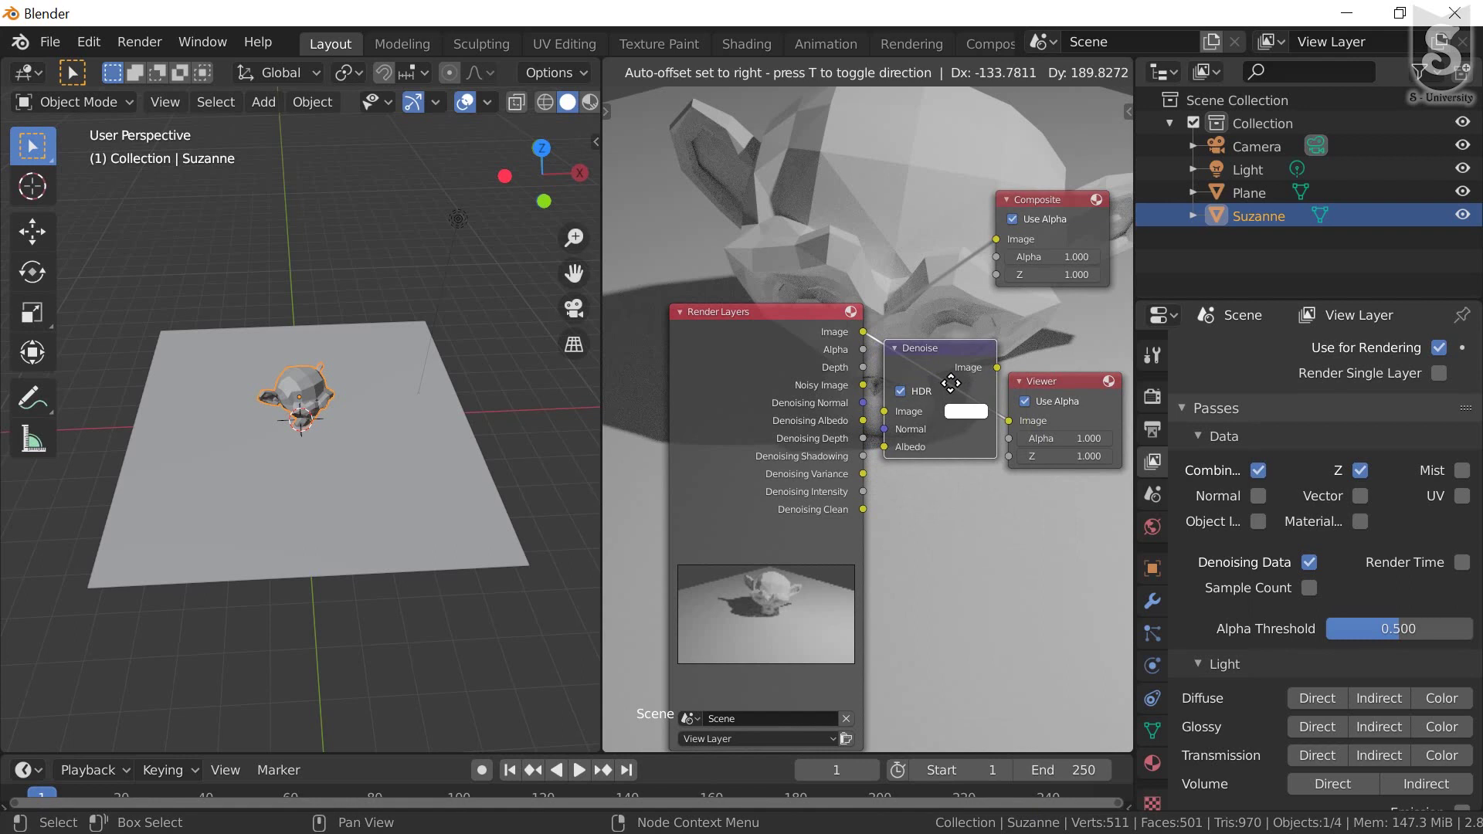
pyautogui.click(951, 383)
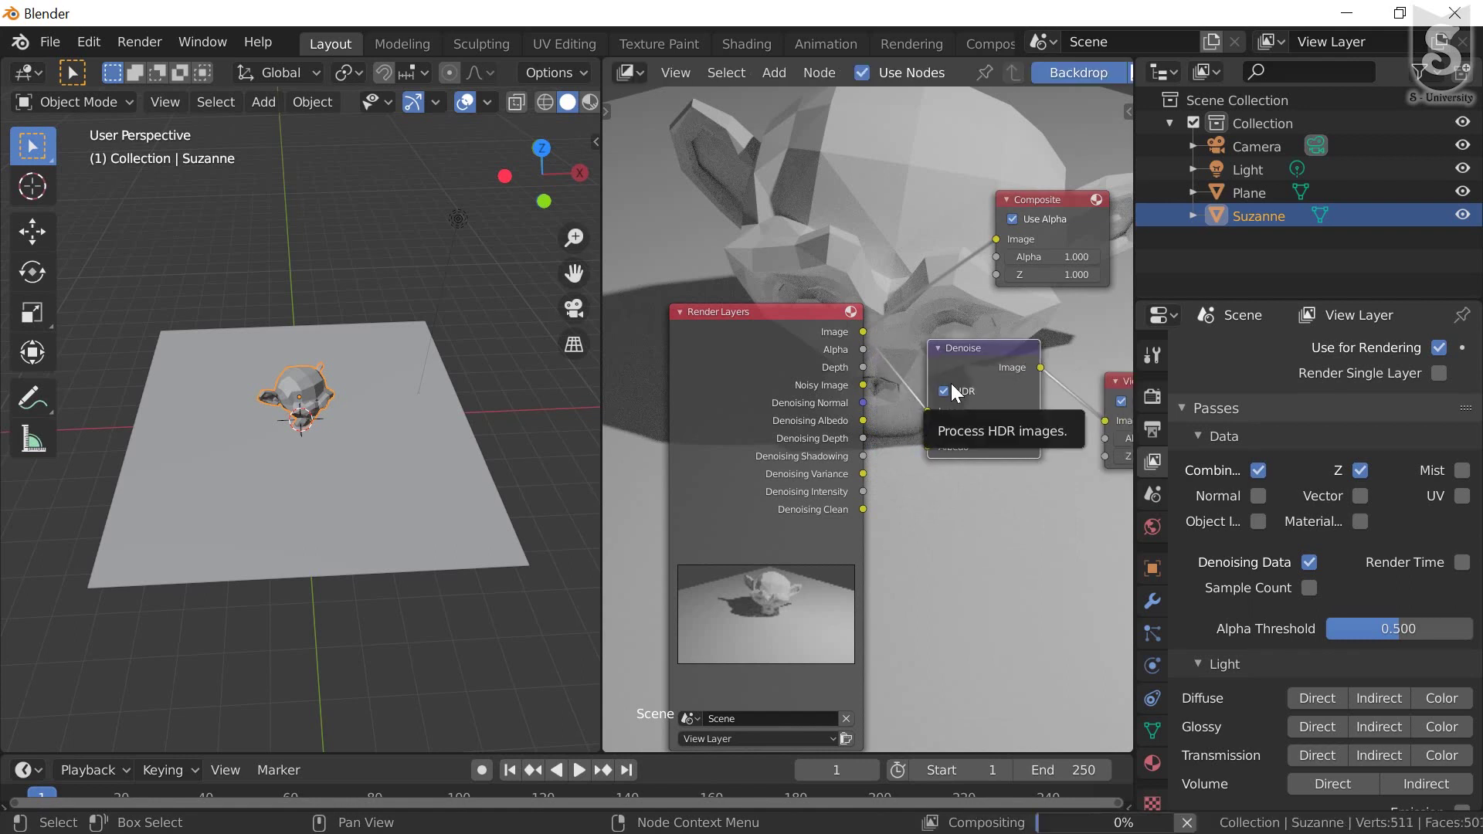
# Link Denoising Normal to the Denoise node's Normal input and Denoising Depth to its Albedo input.
pyautogui.scroll(-1, 967, 434)
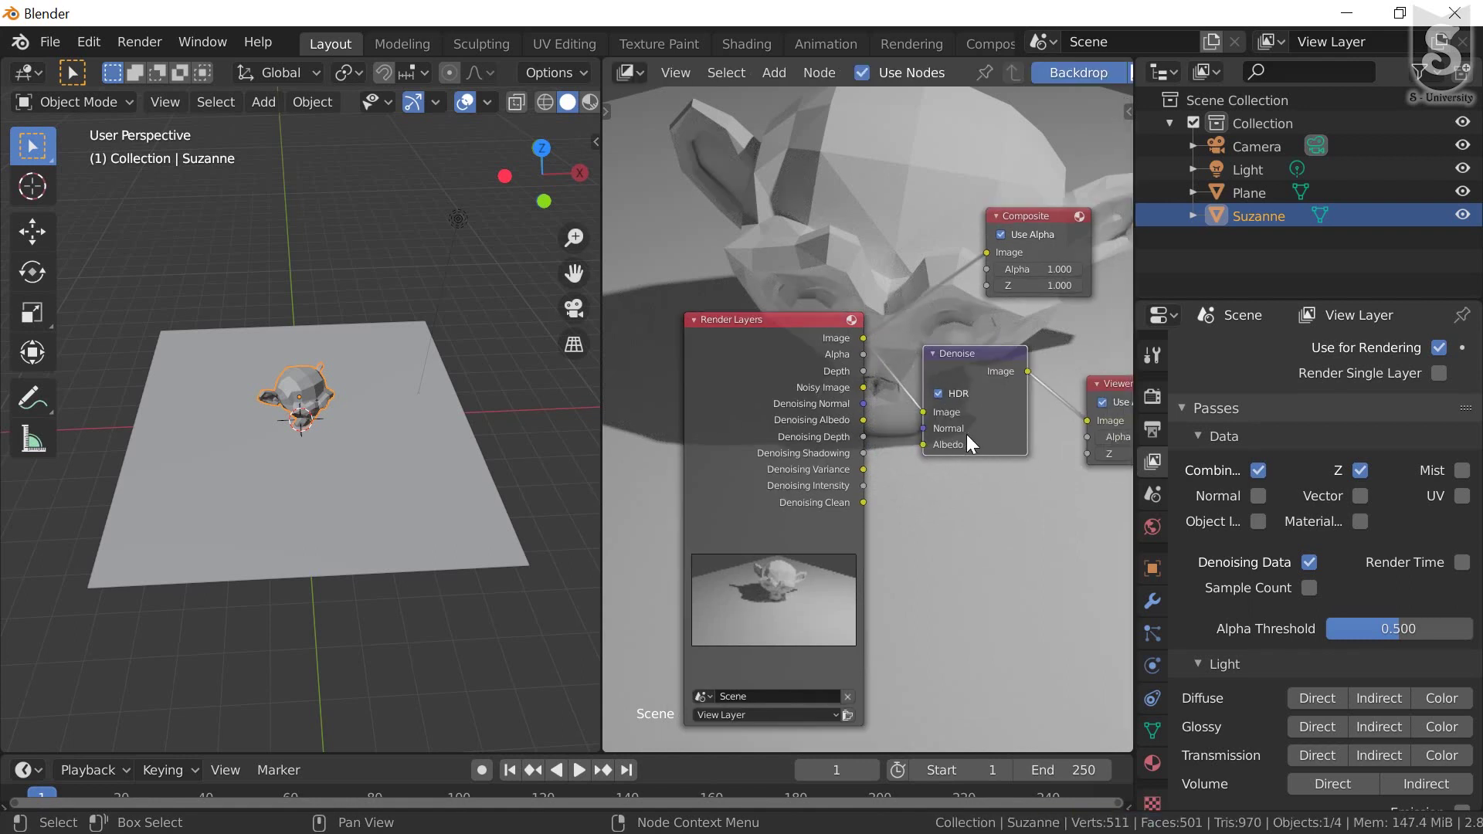
pyautogui.scroll(1, 910, 250)
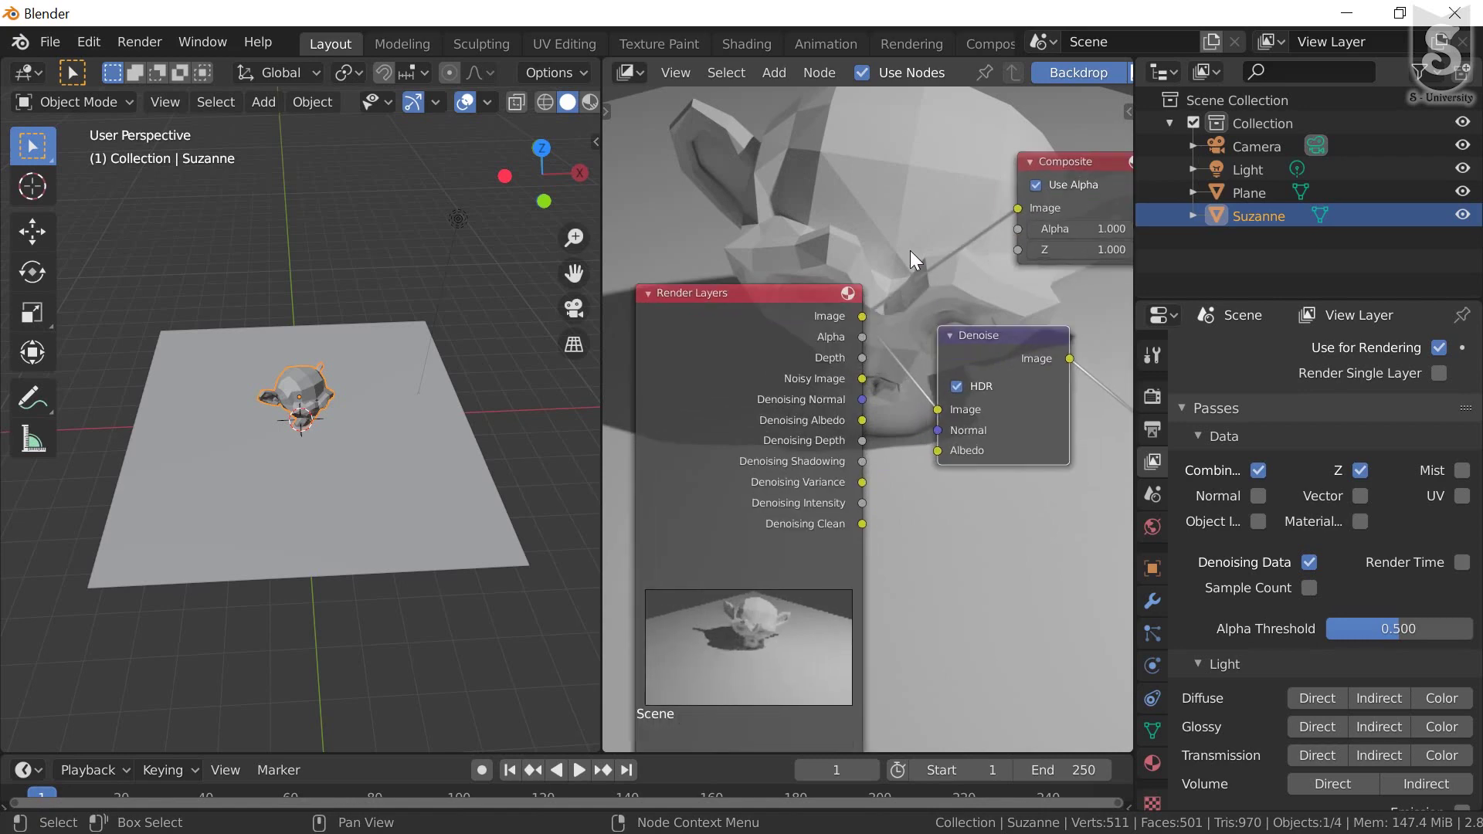
pyautogui.scroll(-1, 910, 250)
pyautogui.scroll(-1, 910, 258)
pyautogui.scroll(1, 933, 307)
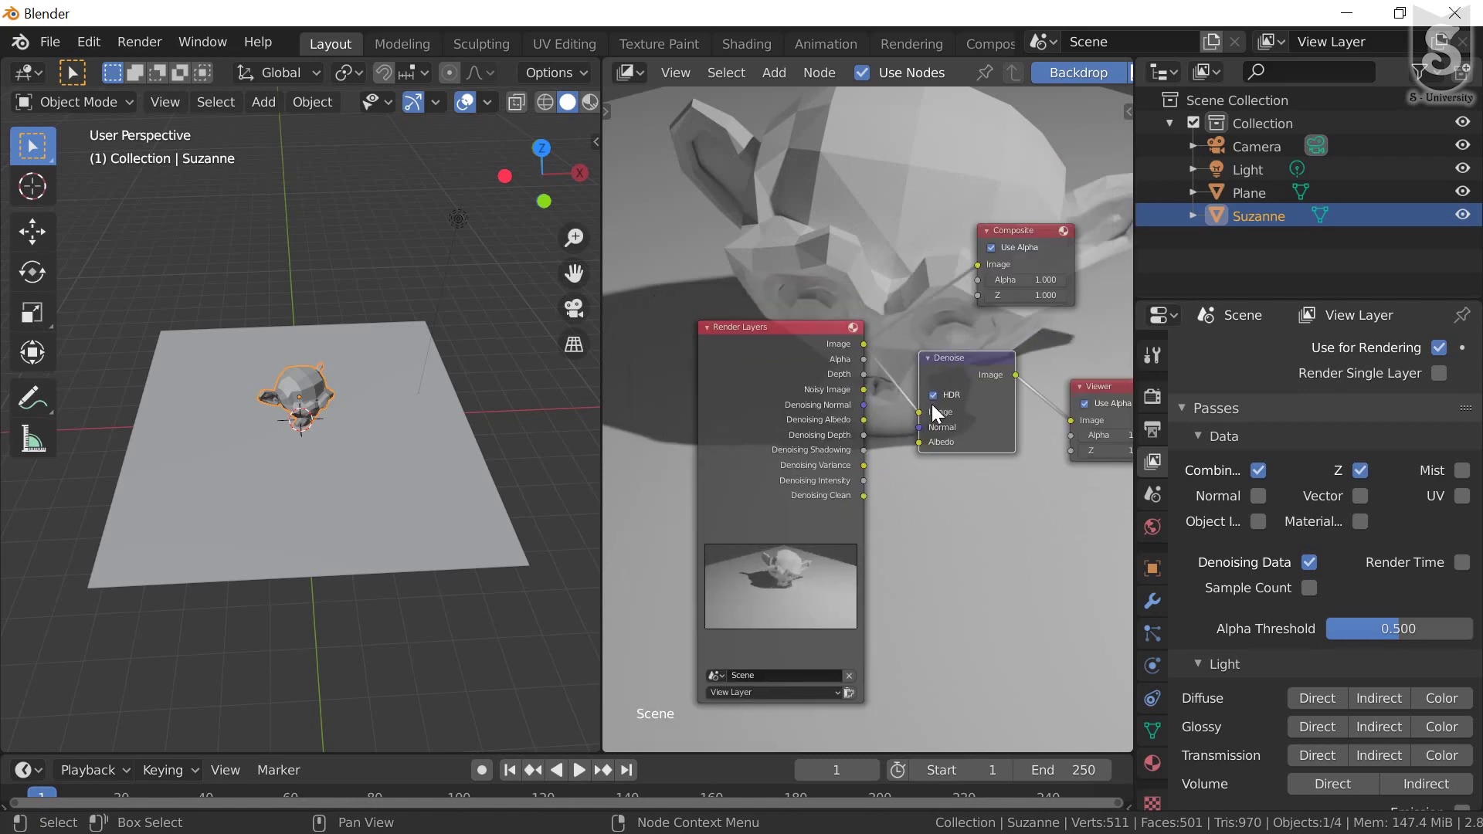
pyautogui.scroll(1, 932, 355)
pyautogui.scroll(1, 931, 404)
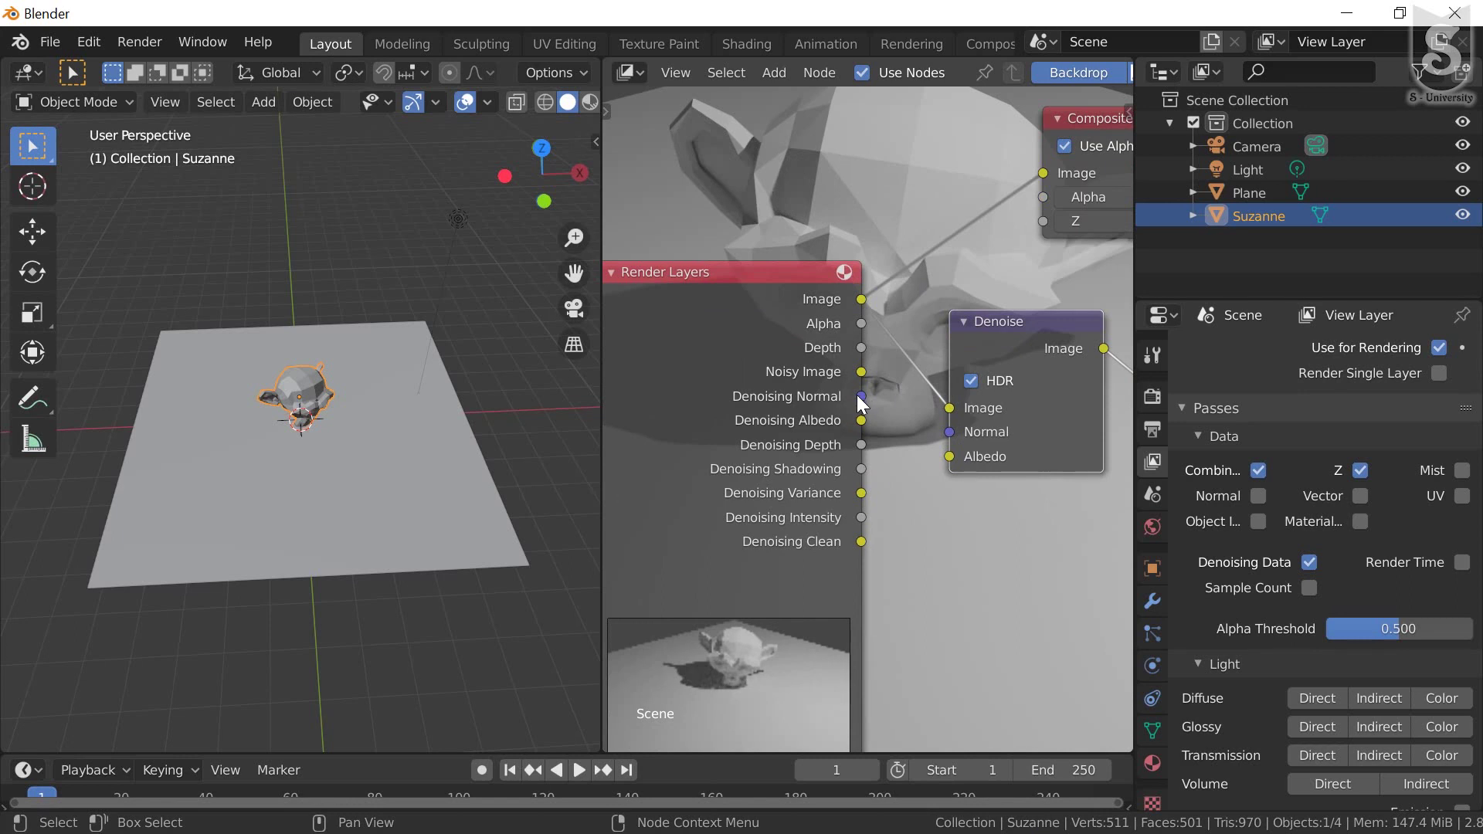
pyautogui.moveTo(861, 396); pyautogui.dragTo(952, 429)
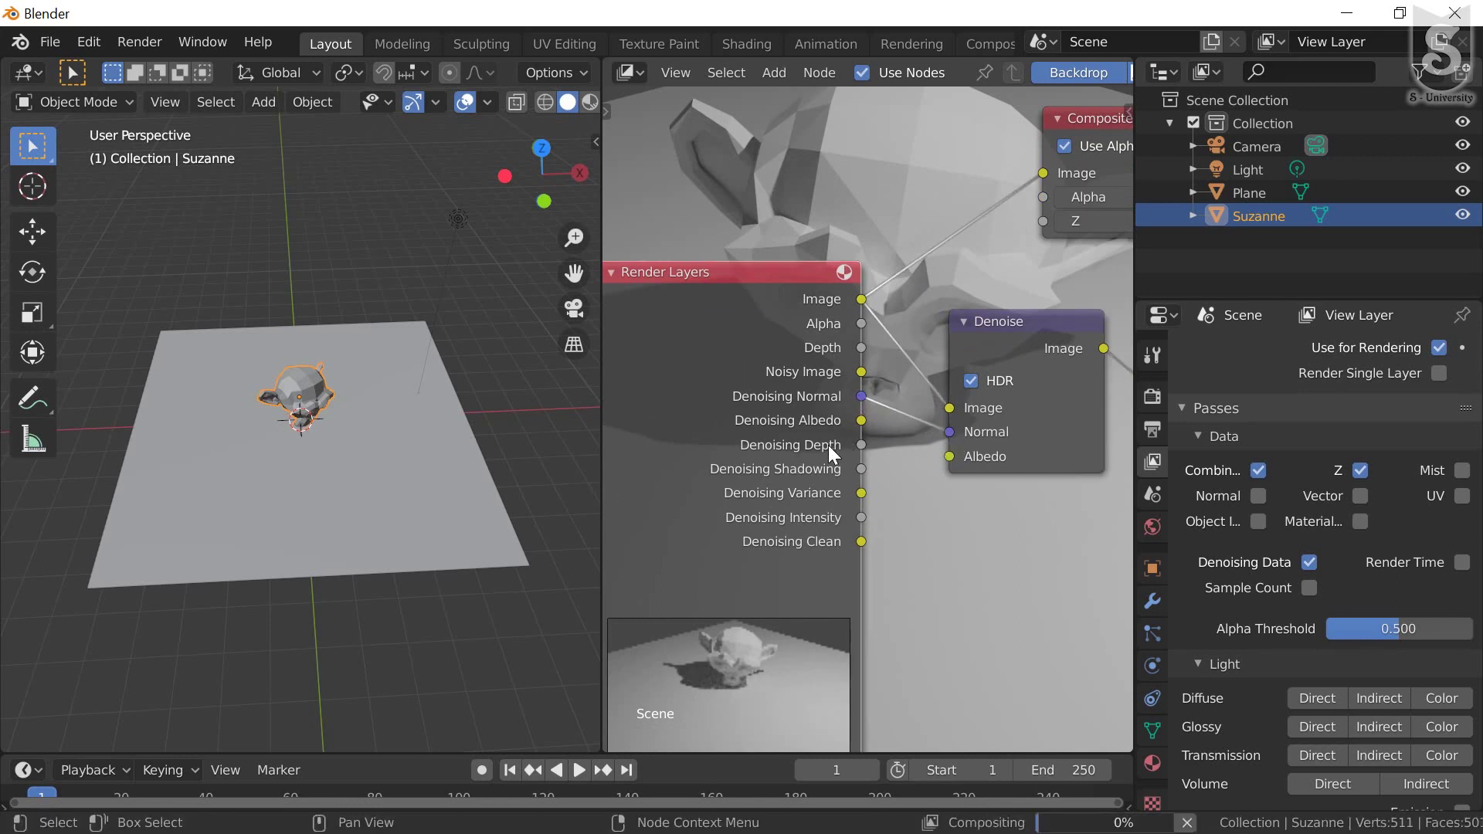
pyautogui.moveTo(861, 445); pyautogui.dragTo(952, 465)
pyautogui.keyDown('ctrl'); pyautogui.keyDown('shift'); pyautogui.click(952, 465); pyautogui.keyUp('shift'); pyautogui.keyUp('ctrl')
# Zoom and pan the node view to bring the Composite and Viewer nodes into view.
pyautogui.scroll(-2, 956, 508)
pyautogui.scroll(-1, 957, 511)
pyautogui.scroll(2, 1042, 355)
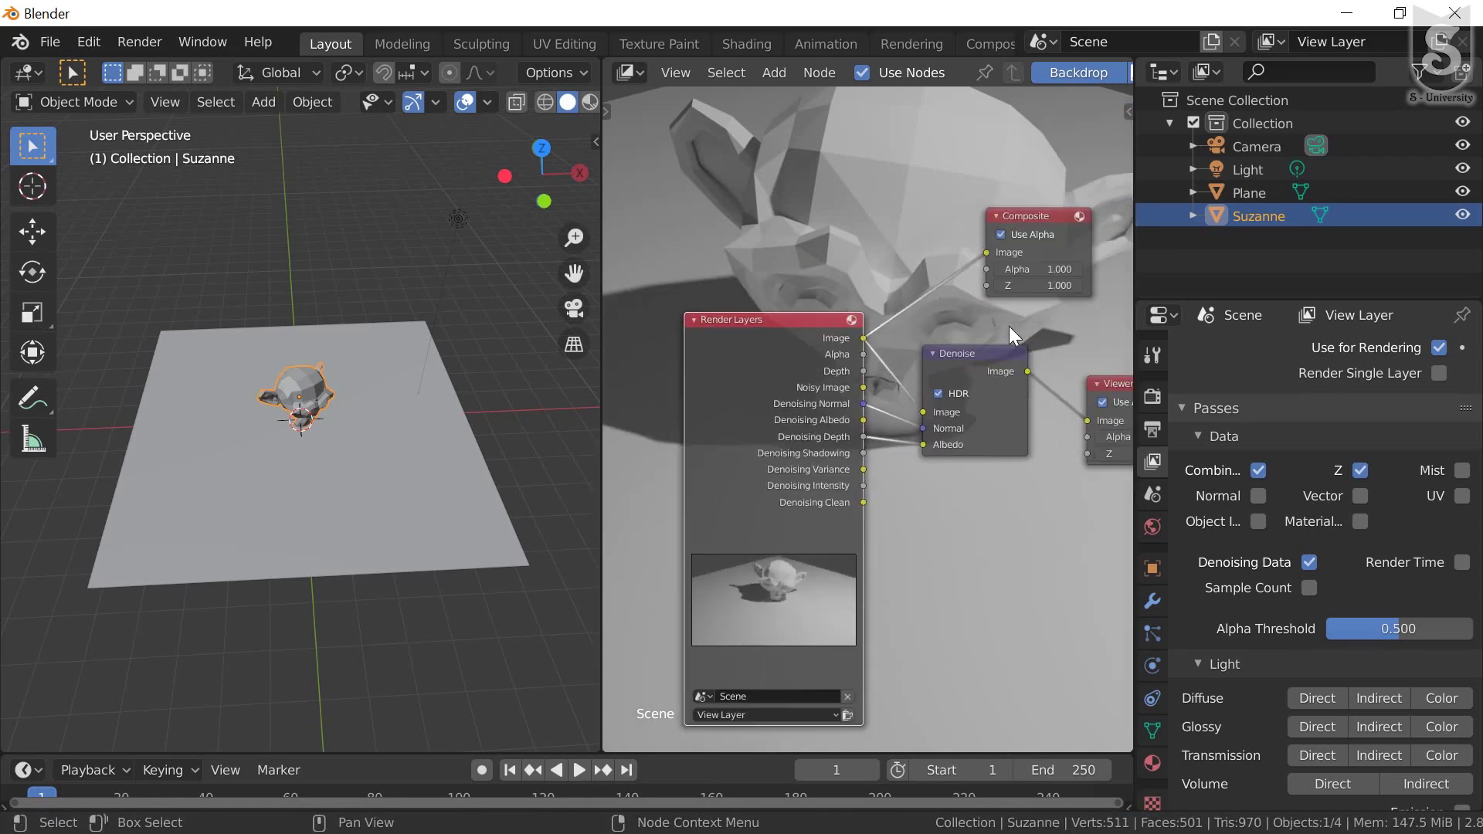
pyautogui.scroll(3, 927, 301)
pyautogui.scroll(-2, 775, 271)
pyautogui.scroll(-3, 794, 295)
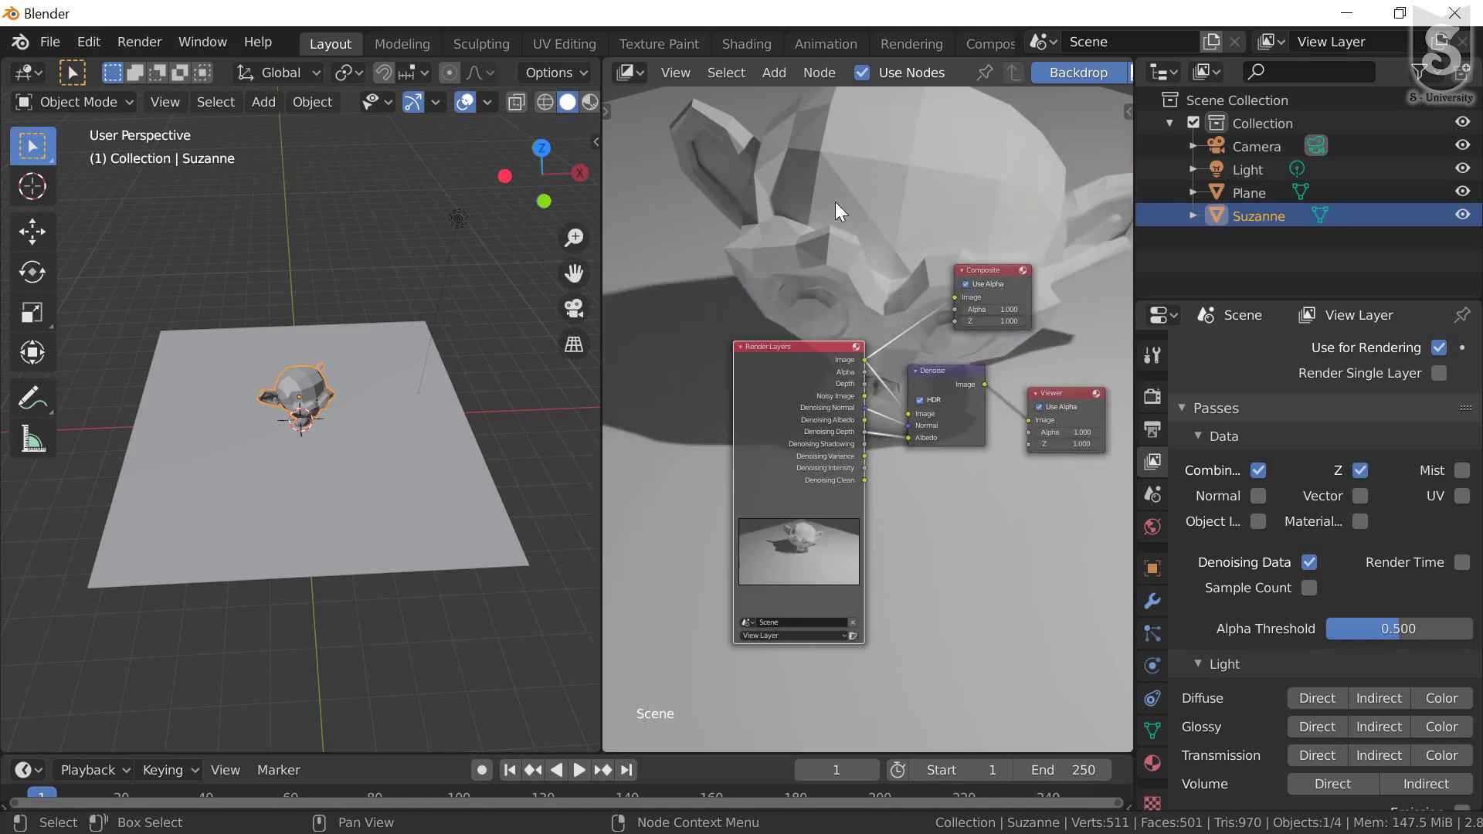
pyautogui.moveTo(836, 202)
pyautogui.mouseDown(button='middle')
pyautogui.moveTo(967, 225)
pyautogui.moveTo(1060, 277)
pyautogui.mouseUp(button='middle')
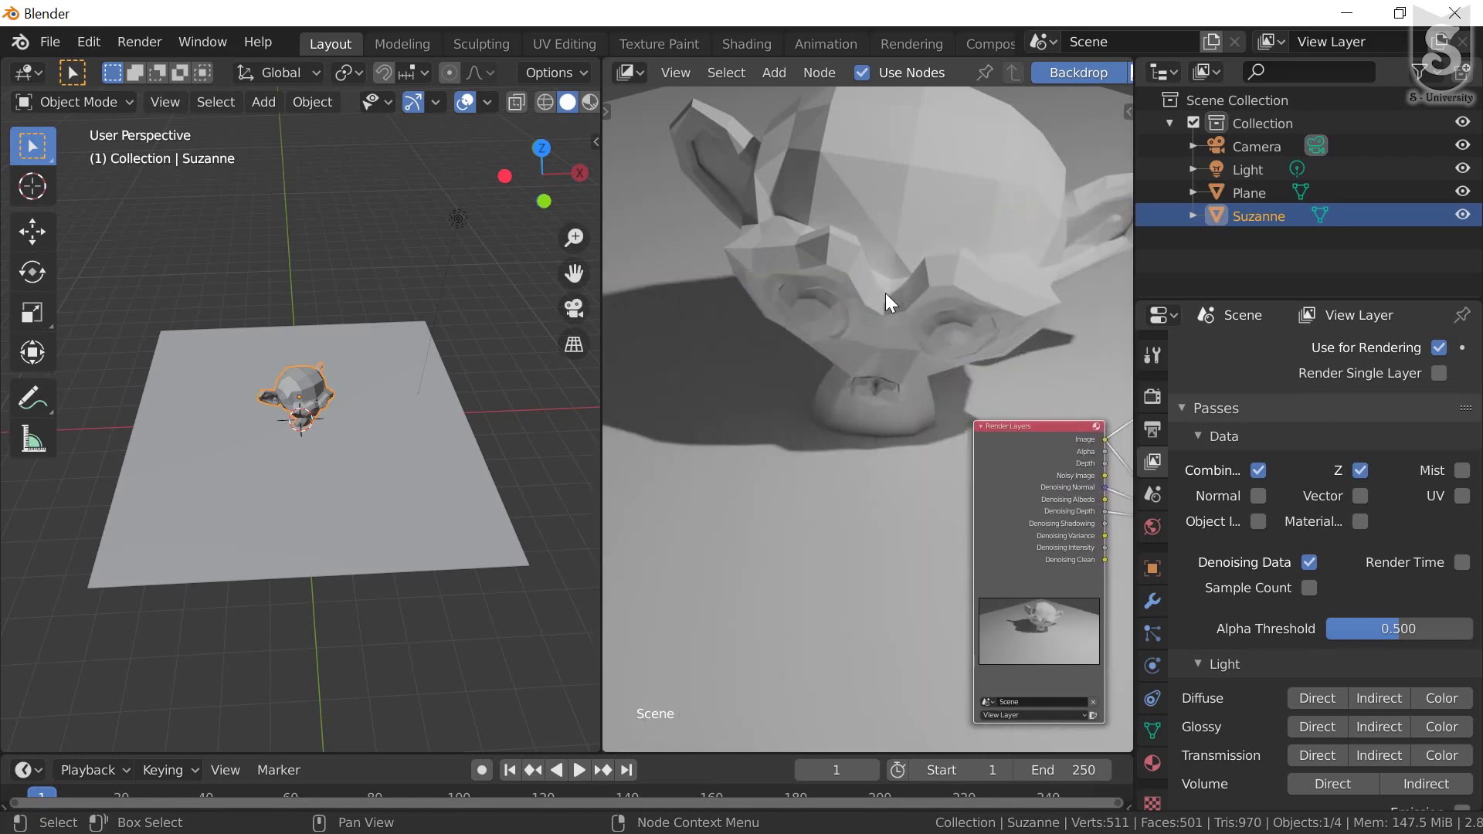
pyautogui.scroll(-2, 885, 297)
pyautogui.scroll(2, 851, 333)
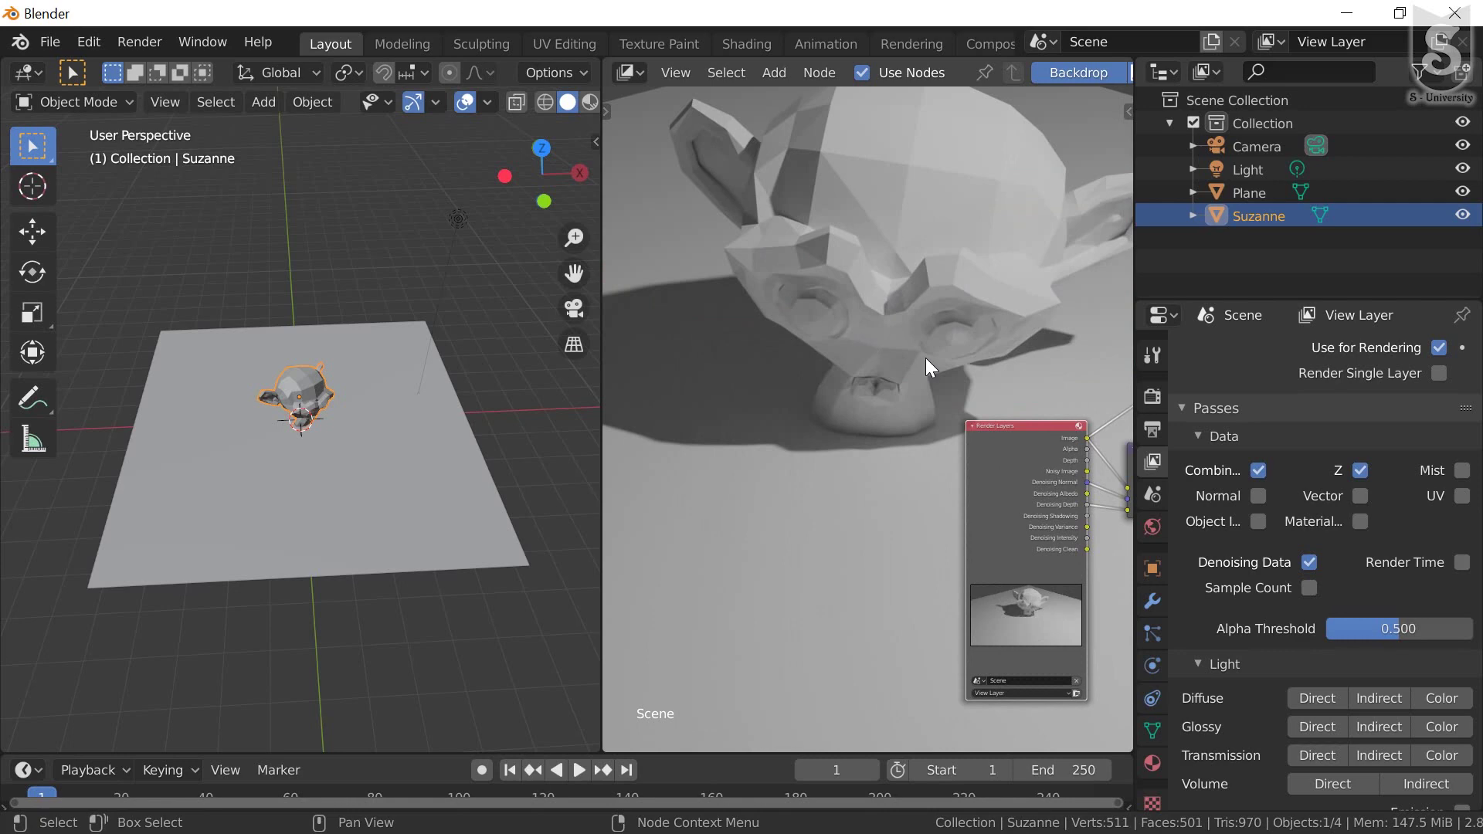
pyautogui.scroll(-1, 925, 358)
pyautogui.moveTo(1030, 373); pyautogui.dragTo(794, 374, button='middle')
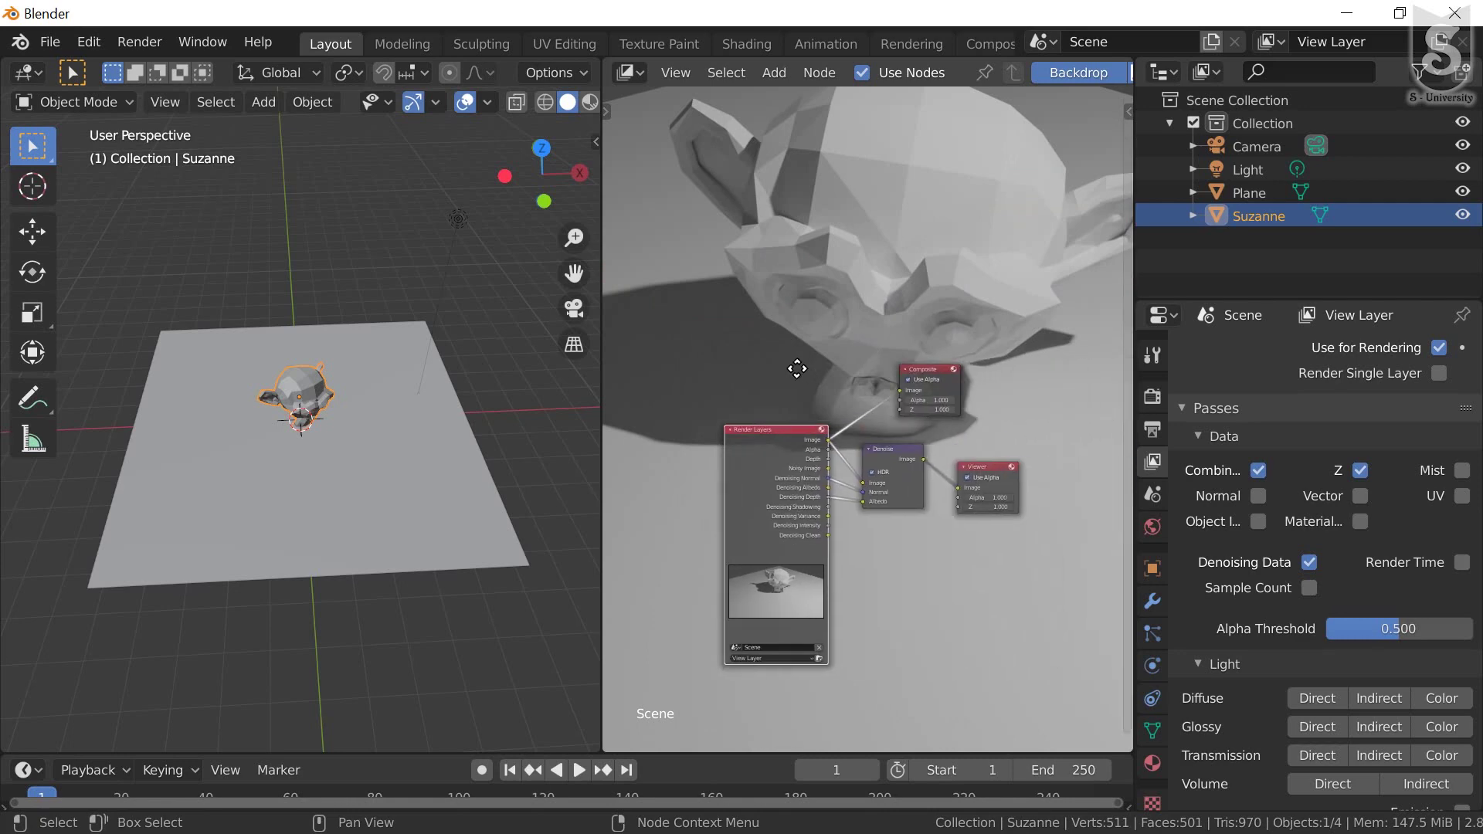
pyautogui.scroll(2, 937, 440)
pyautogui.scroll(1, 958, 495)
pyautogui.moveTo(927, 507); pyautogui.dragTo(799, 375, button='middle')
# Recentre the view on the Denoise node, keeping the tree below the Suzanne backdrop.
pyautogui.scroll(1, 996, 480)
pyautogui.scroll(1, 1004, 478)
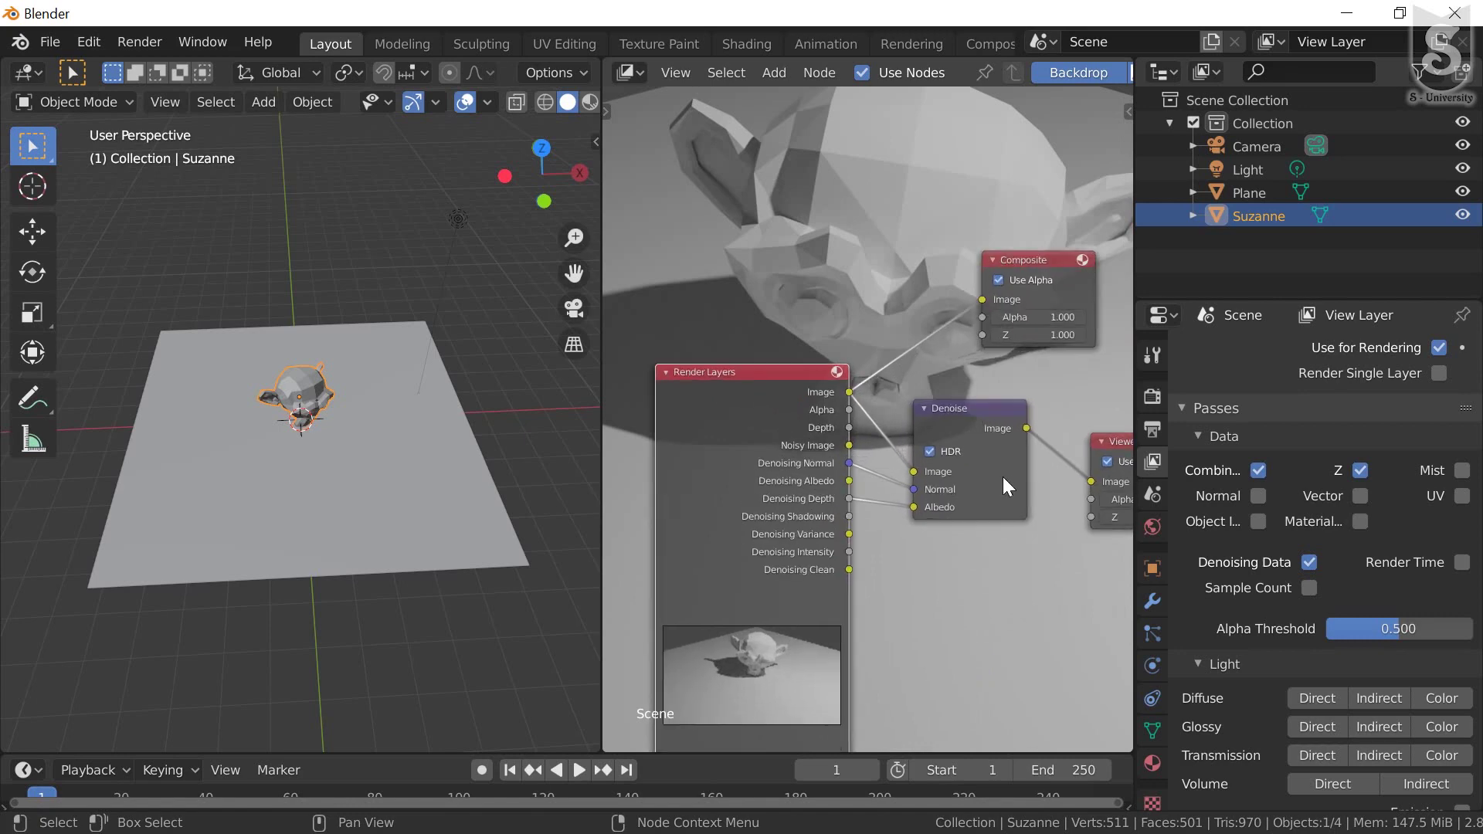
pyautogui.scroll(1, 998, 472)
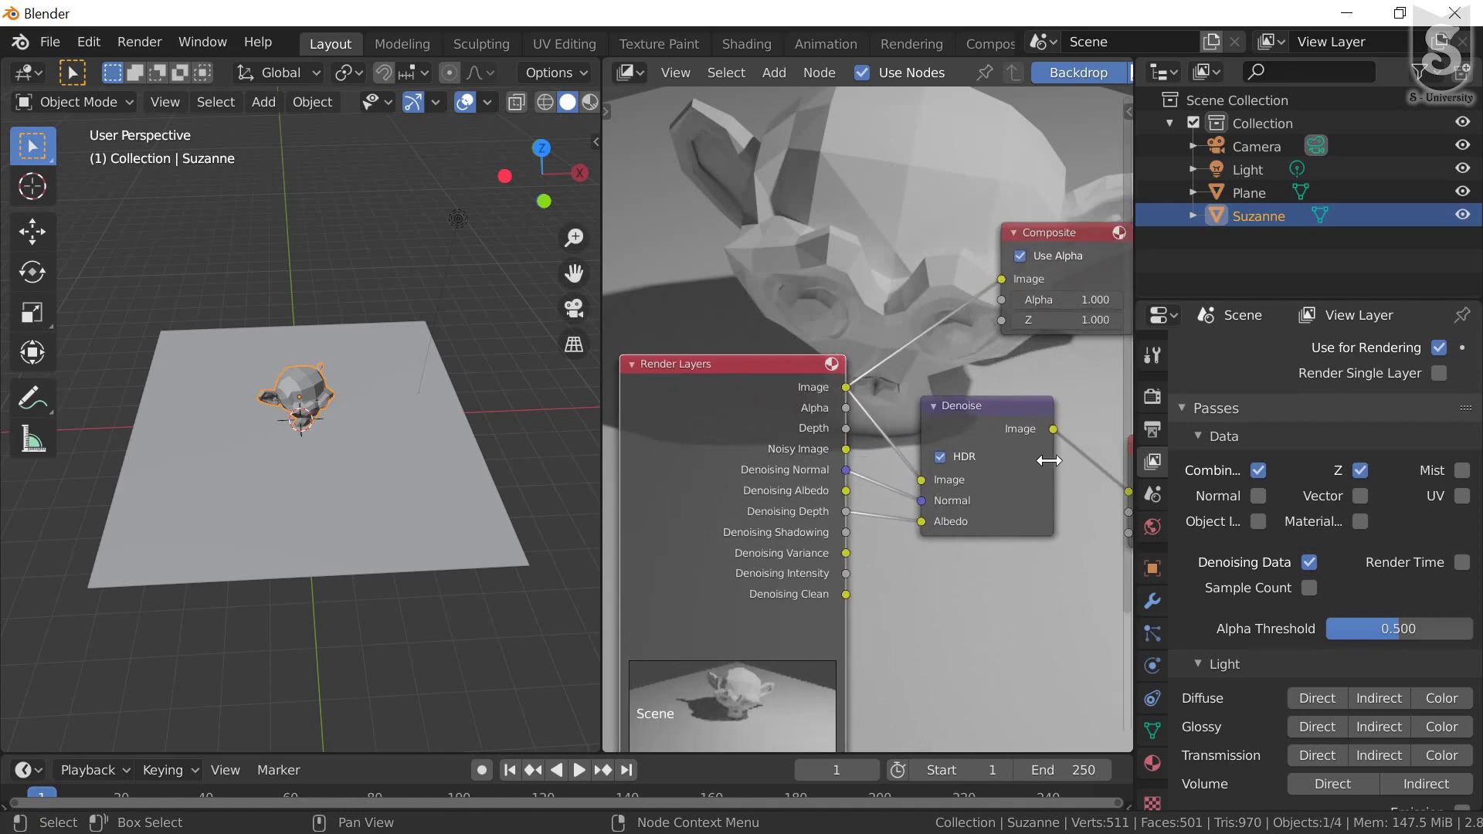
pyautogui.moveTo(998, 471)
pyautogui.mouseDown(button='middle')
pyautogui.moveTo(995, 446)
pyautogui.moveTo(953, 492)
pyautogui.mouseUp(button='middle')
pyautogui.scroll(-1, 954, 491)
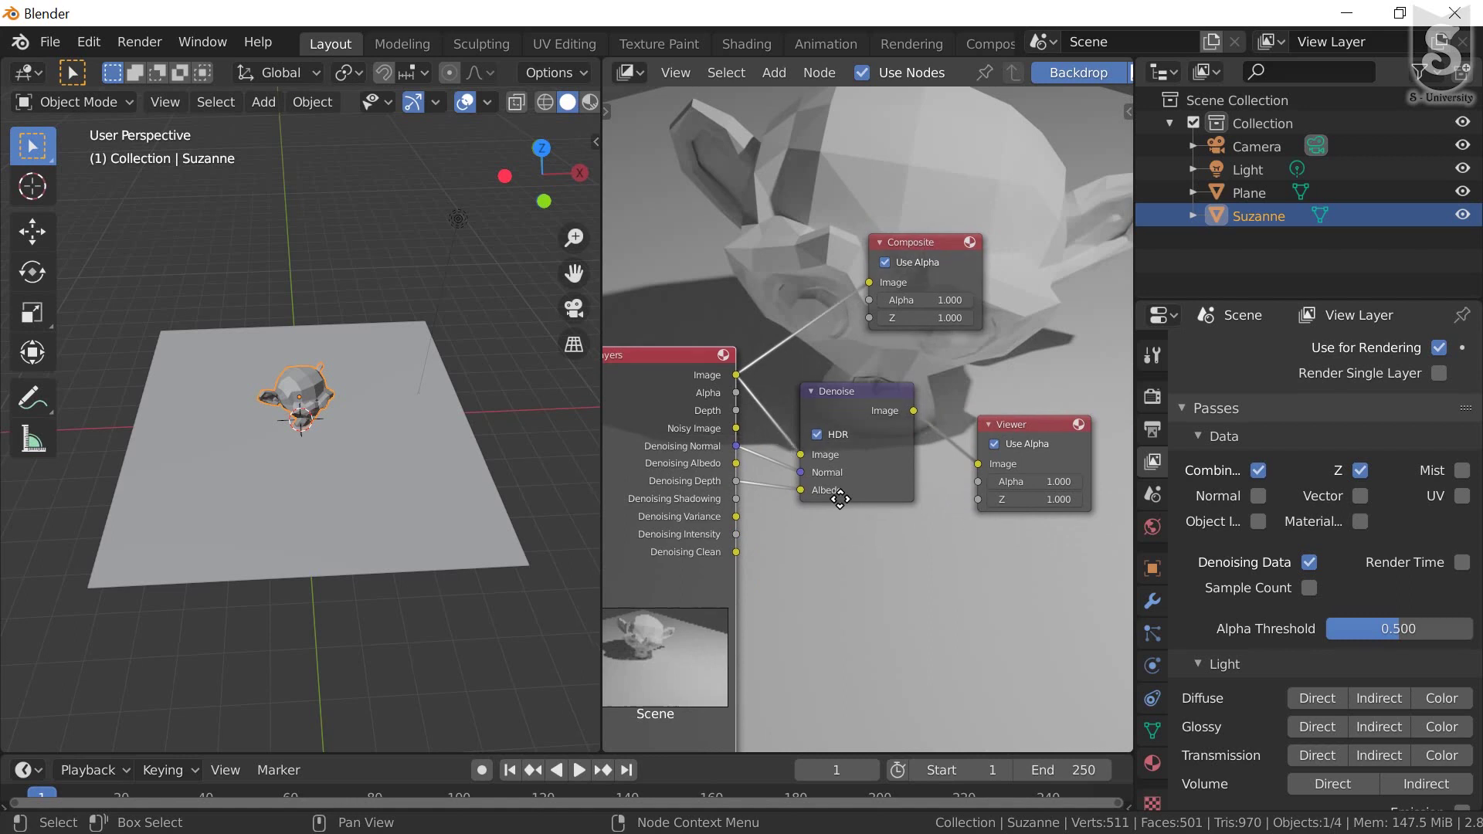
pyautogui.moveTo(841, 511)
pyautogui.mouseDown(button='middle')
pyautogui.moveTo(910, 499)
pyautogui.moveTo(939, 445)
pyautogui.mouseUp(button='middle')
pyautogui.scroll(1, 924, 497)
pyautogui.scroll(1, 924, 497)
pyautogui.scroll(-2, 938, 457)
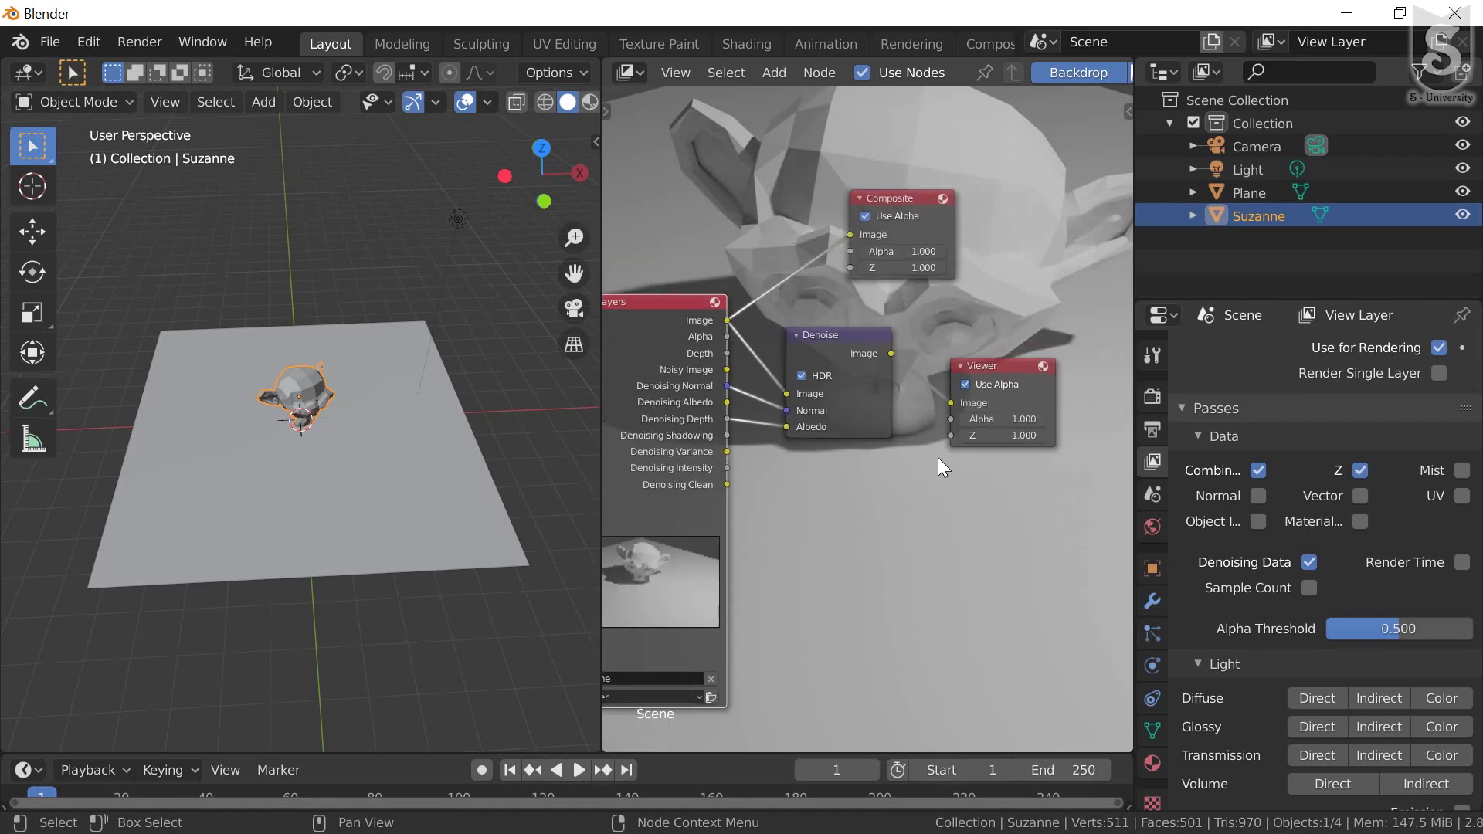
pyautogui.scroll(-1, 856, 442)
pyautogui.moveTo(842, 402); pyautogui.dragTo(916, 543, button='middle')
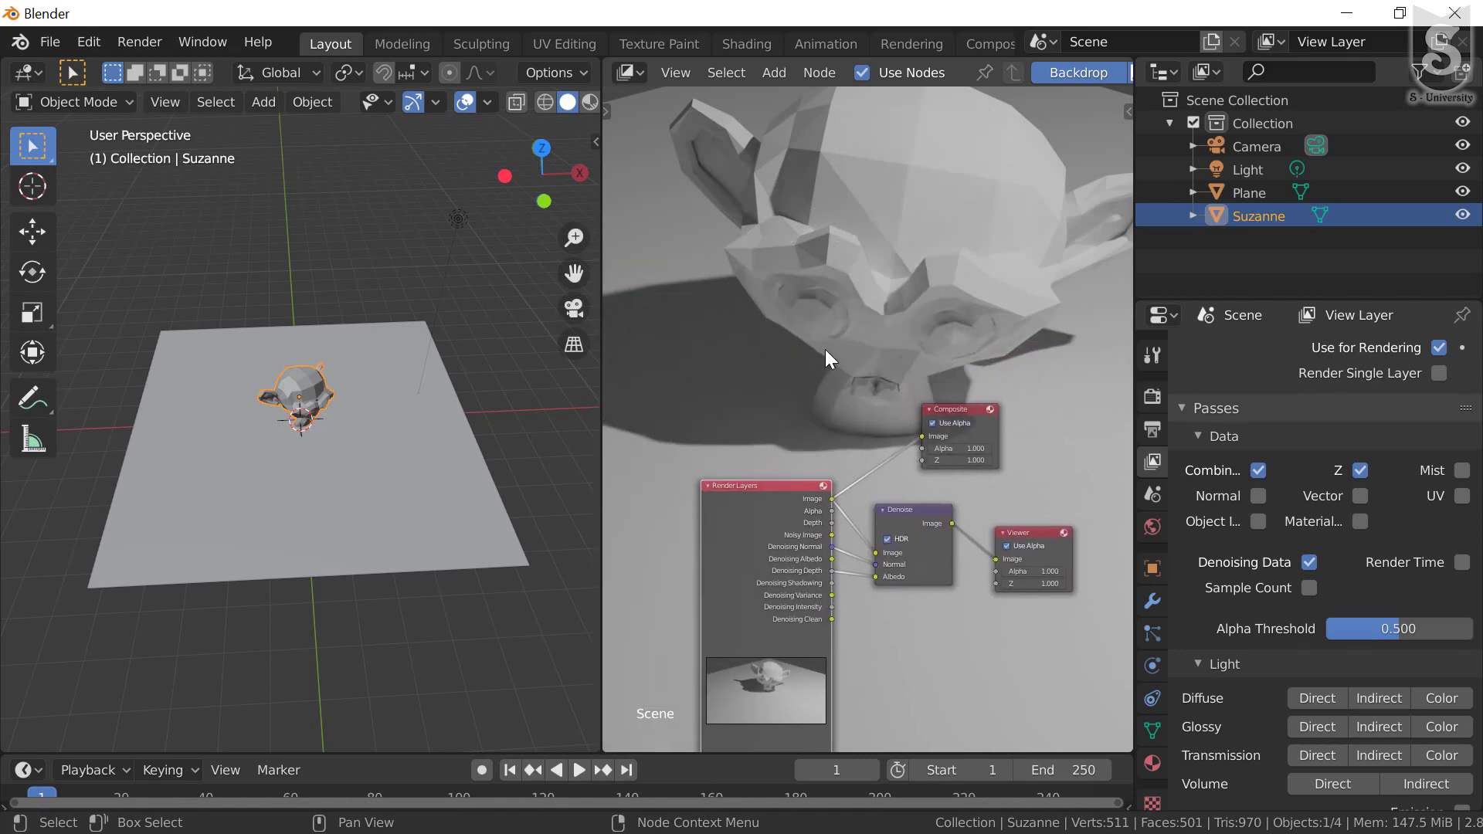
pyautogui.moveTo(815, 317)
pyautogui.mouseDown(button='middle')
pyautogui.moveTo(841, 324)
pyautogui.moveTo(839, 276)
pyautogui.mouseUp(button='middle')
pyautogui.moveTo(858, 373)
pyautogui.mouseDown(button='middle')
pyautogui.moveTo(850, 332)
pyautogui.moveTo(784, 312)
pyautogui.moveTo(758, 318)
pyautogui.moveTo(755, 349)
pyautogui.mouseUp(button='middle')
pyautogui.moveTo(840, 363); pyautogui.dragTo(890, 448, button='middle')
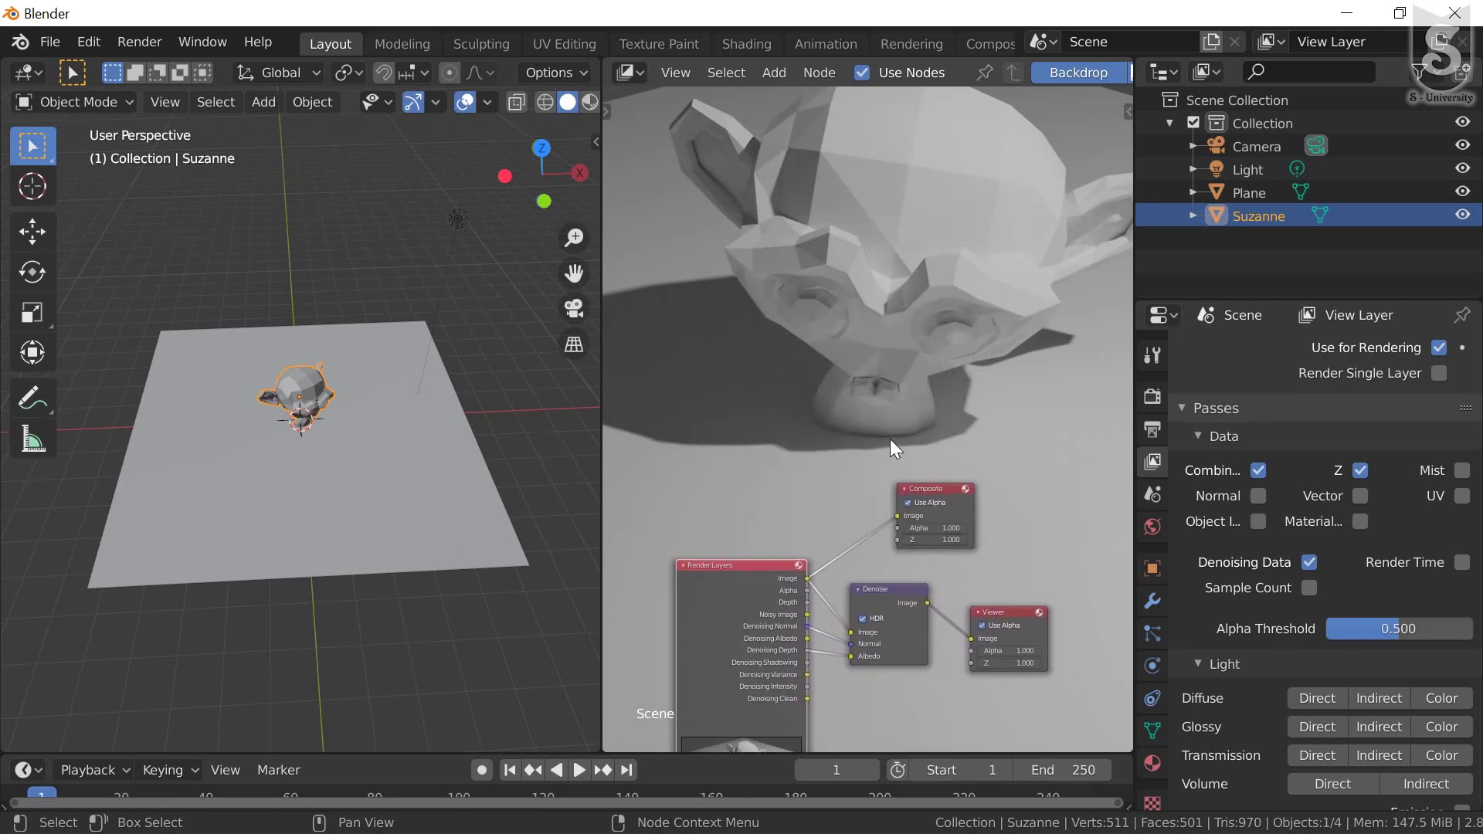
# Maximize the node editor area and shift the nodes right over the denoised Suzanne backdrop.
pyautogui.rightClick(795, 57)
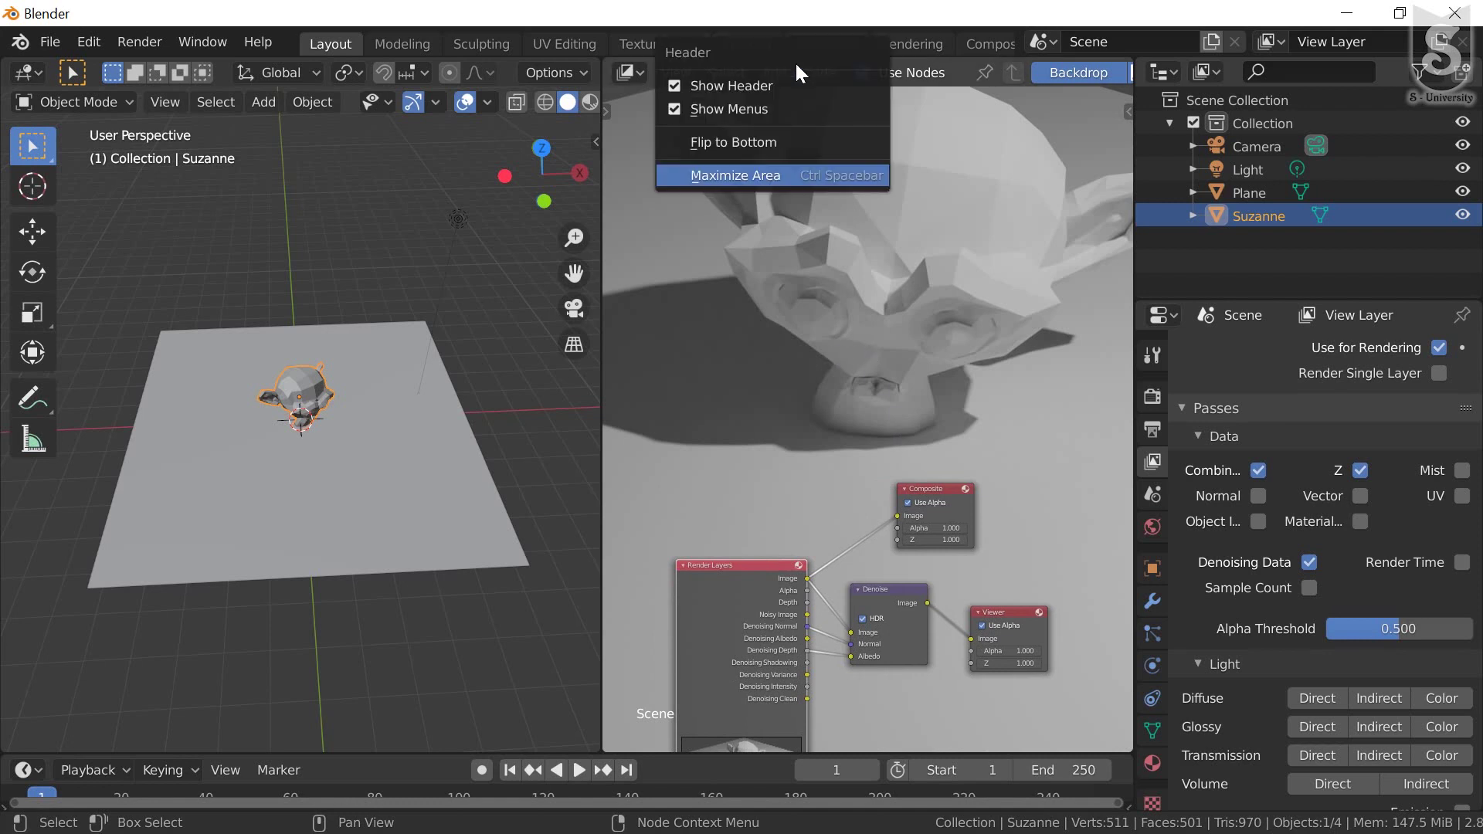
pyautogui.click(770, 175)
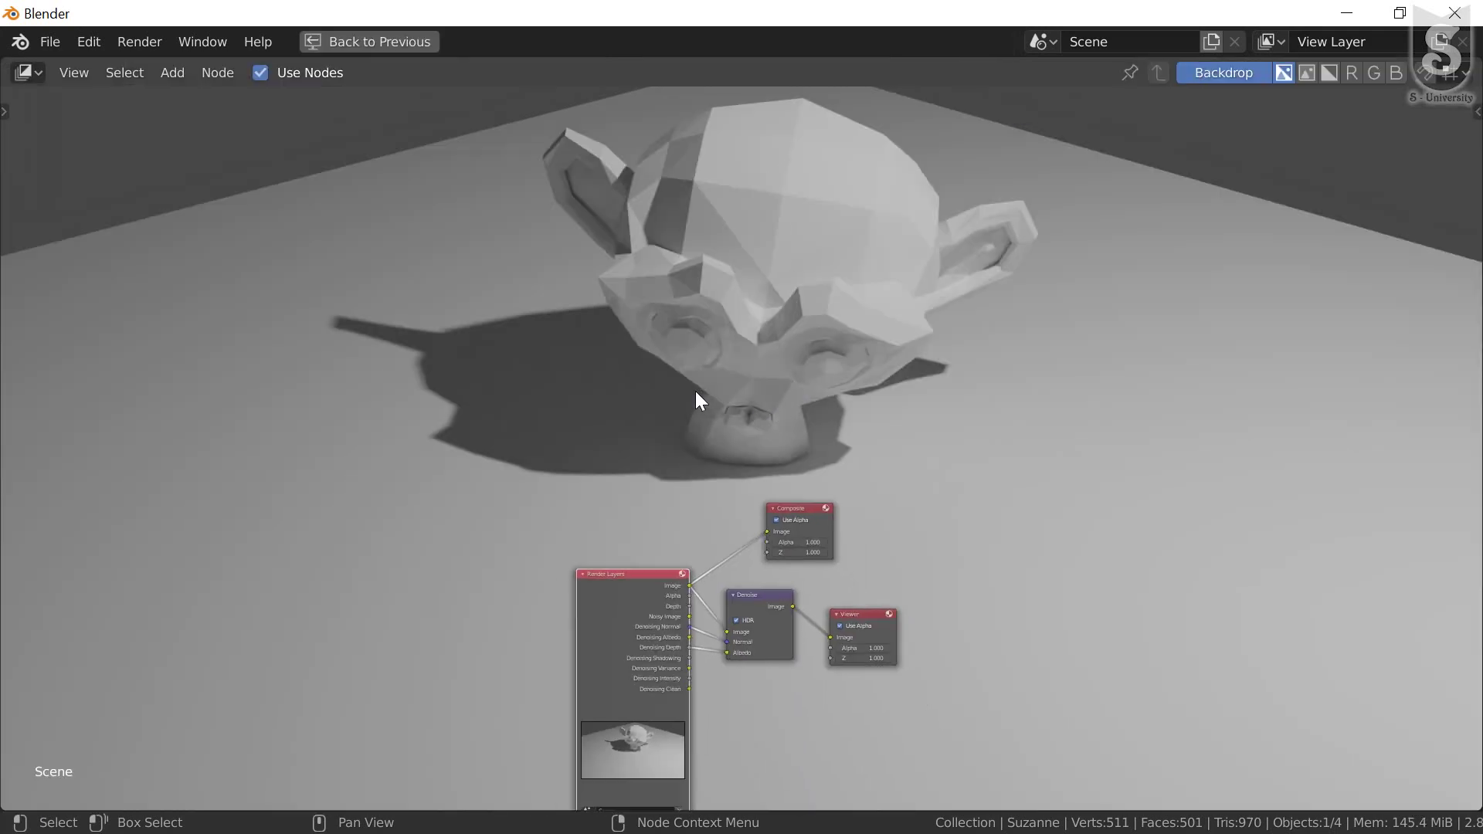
pyautogui.moveTo(526, 242); pyautogui.dragTo(607, 236, button='middle')
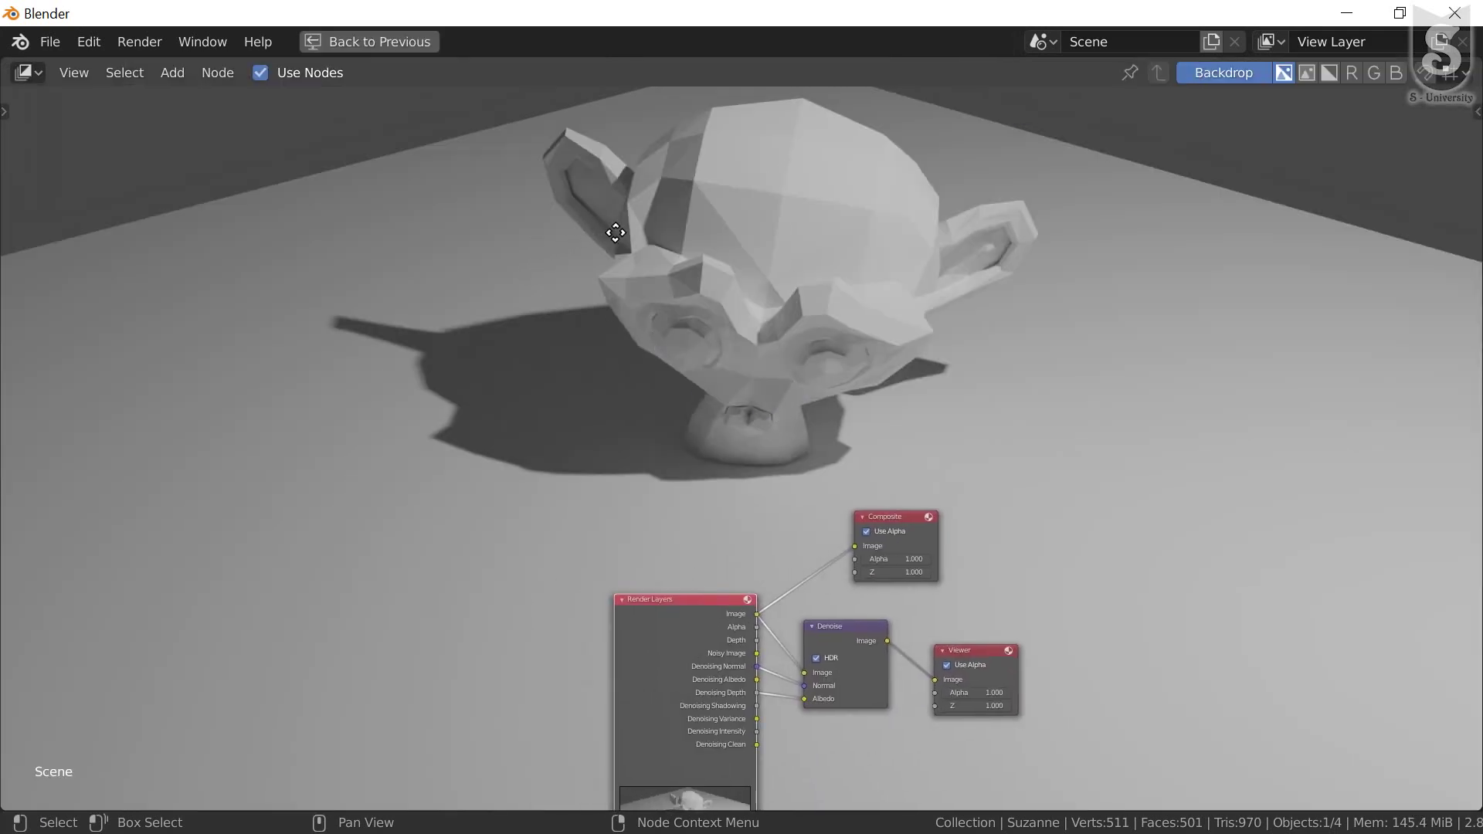